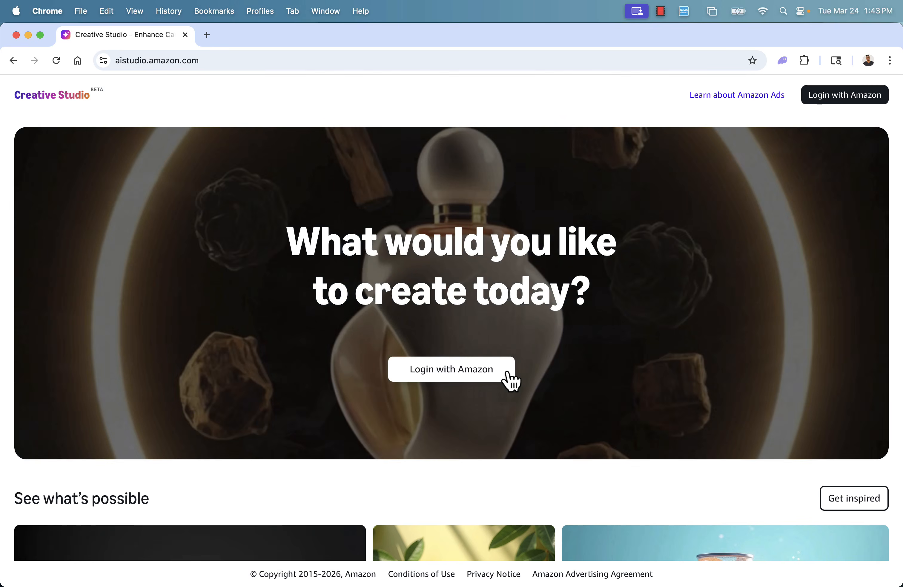
Log in with Amazon and open the list of additional creation options
left_click(510, 380)
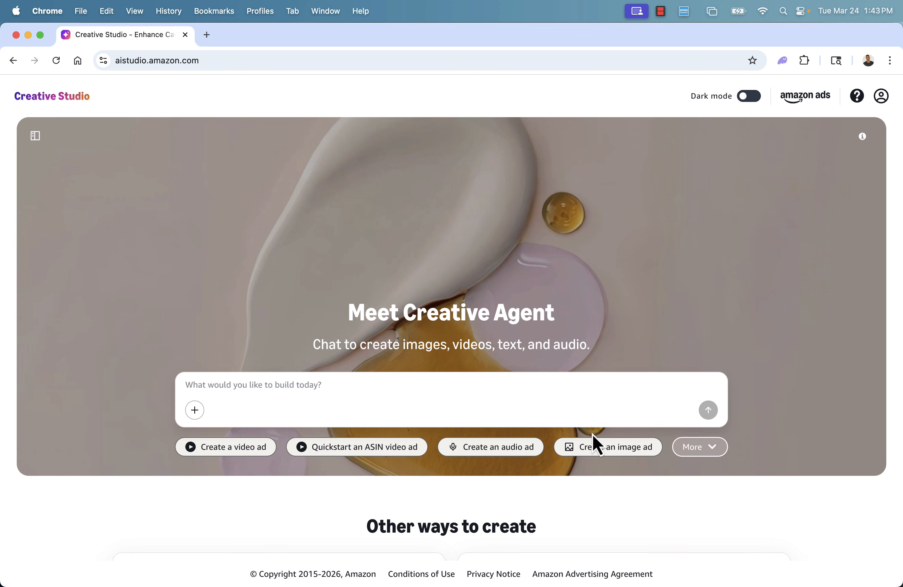
left_click(708, 450)
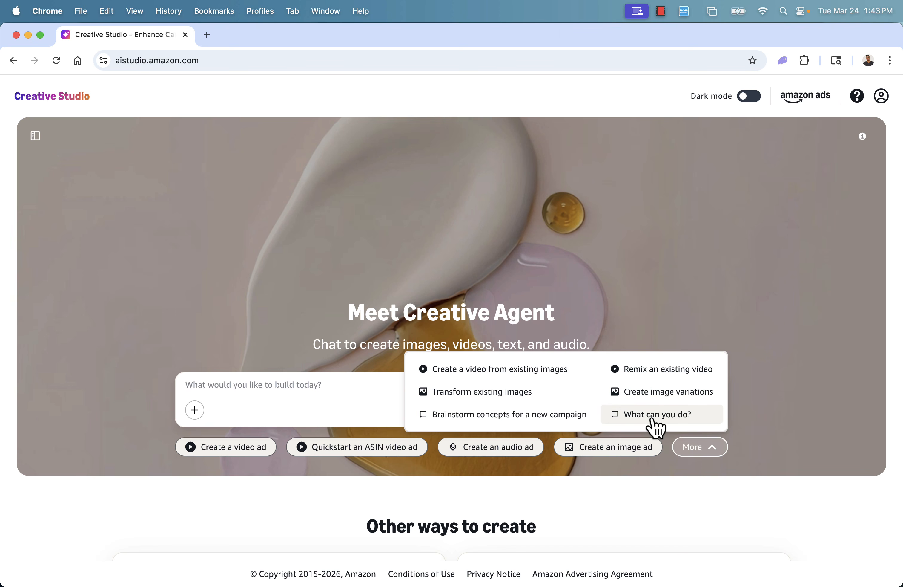
left_click(767, 497)
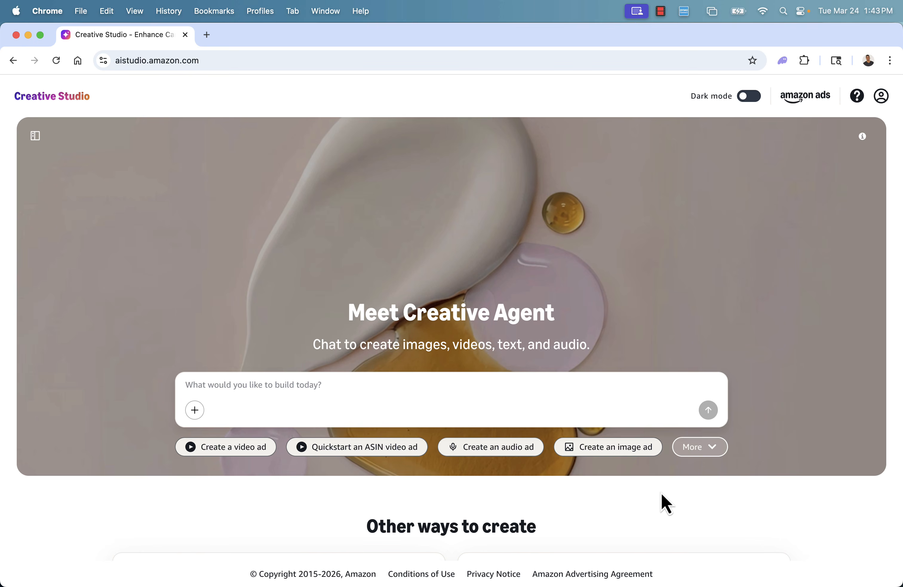
Scroll through the home page to review the other ways to create
scroll(661, 492, "down", 1)
scroll(662, 494, "down", 8)
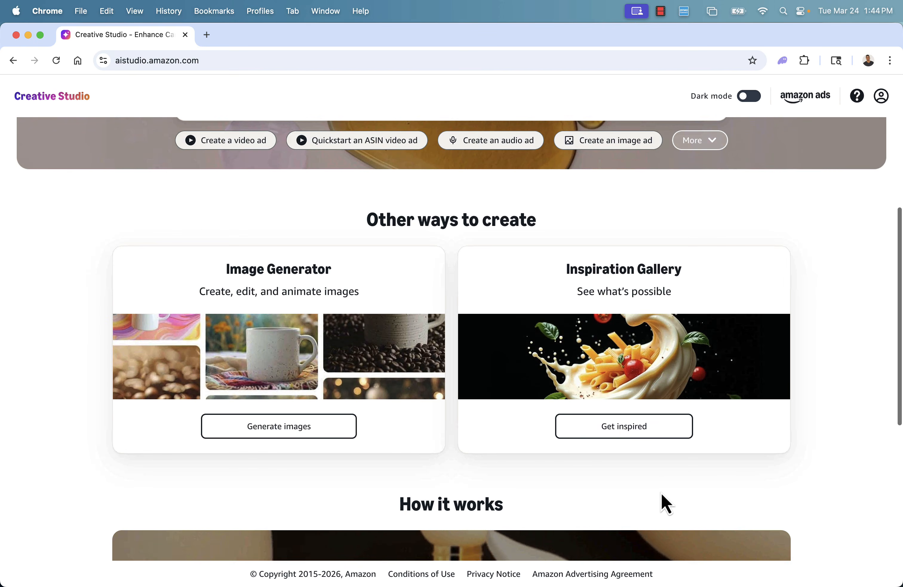
scroll(662, 494, "down", 3)
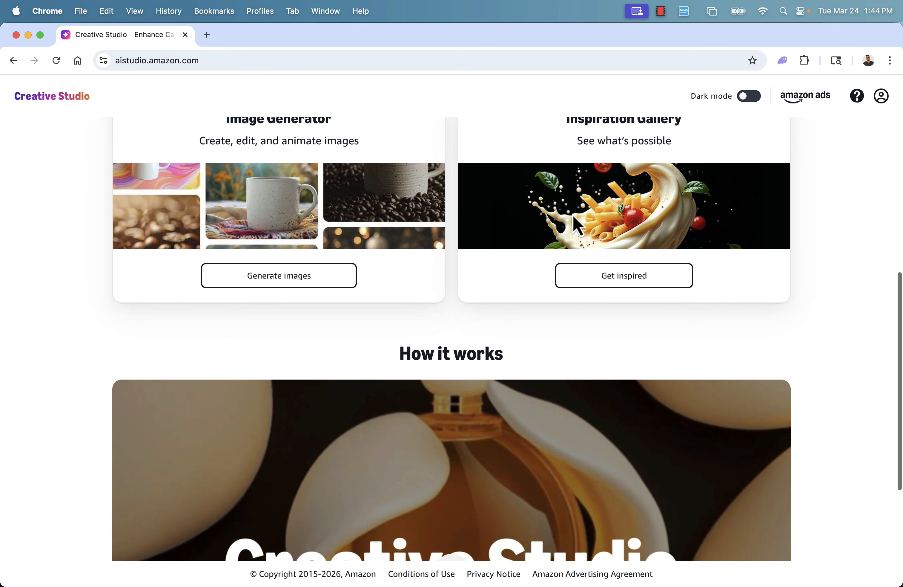
scroll(512, 419, "down", 6)
scroll(512, 419, "up", 5)
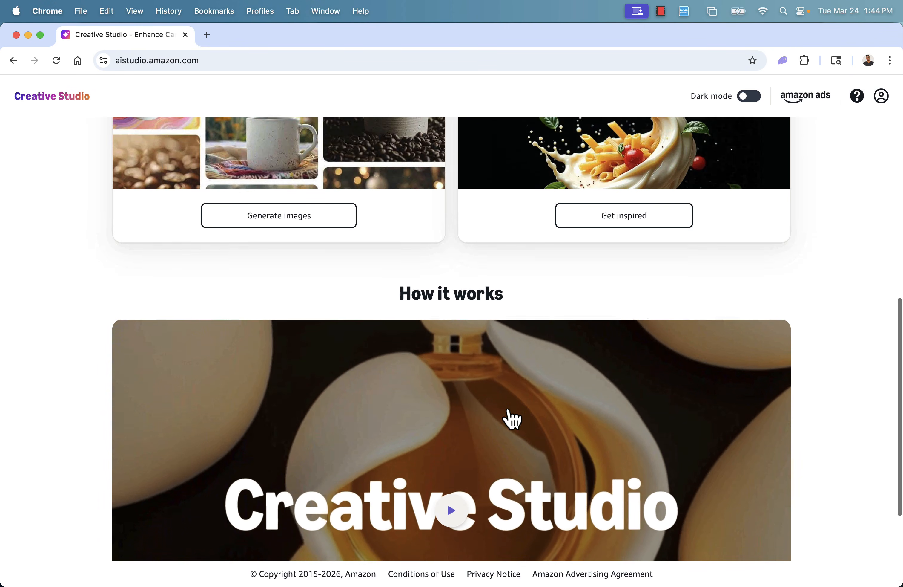
scroll(511, 420, "down", 5)
scroll(437, 347, "up", 14)
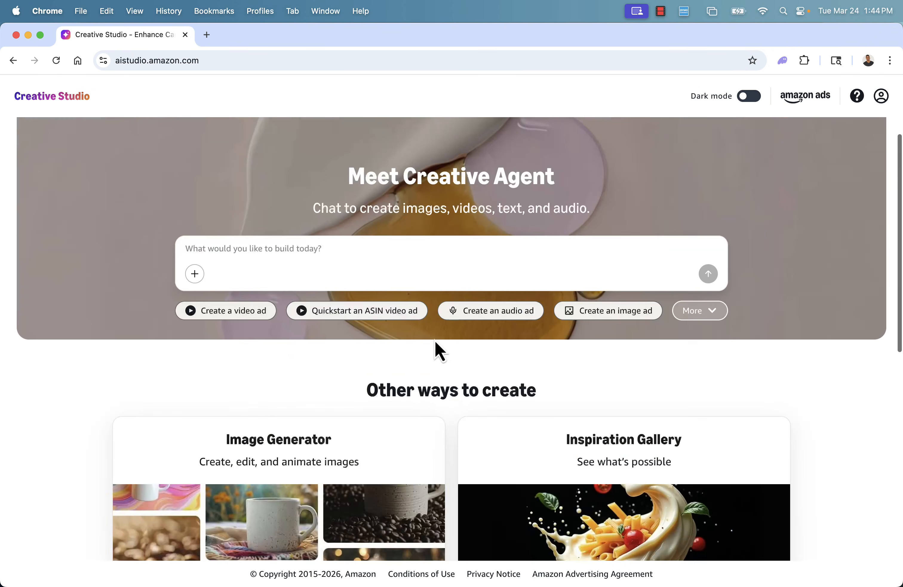
scroll(435, 341, "up", 1)
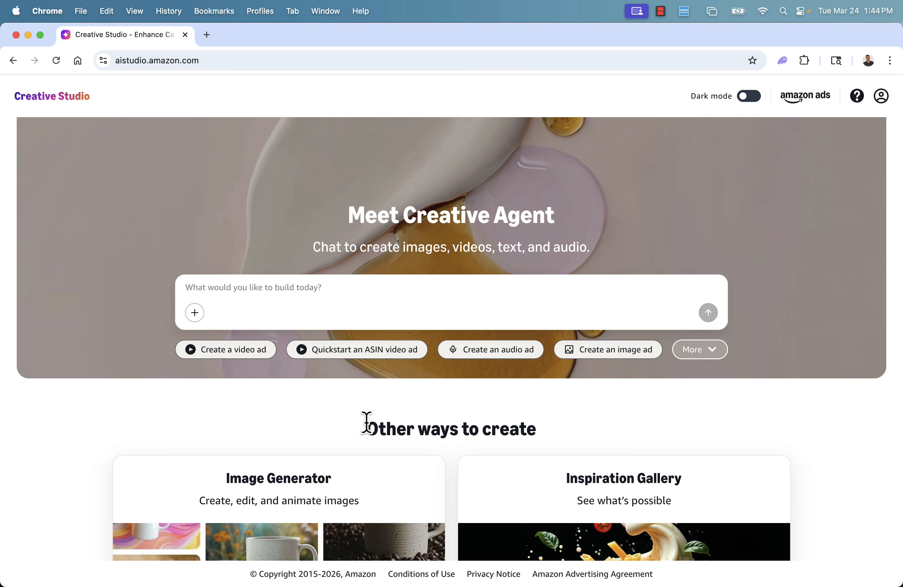
Start a video ad chat and paste the product's ASIN B08CY5VR5W into the reply on its own line
left_click(242, 356)
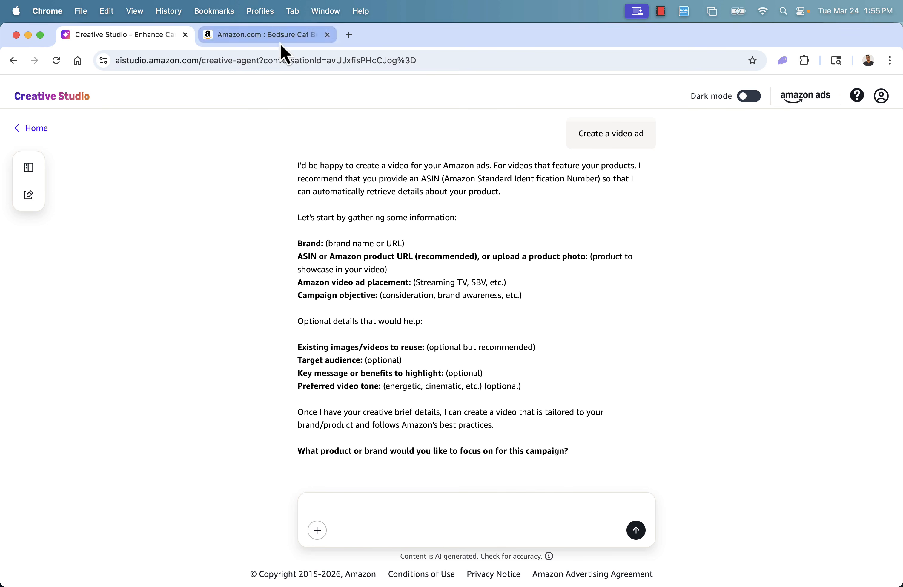
left_click(282, 38)
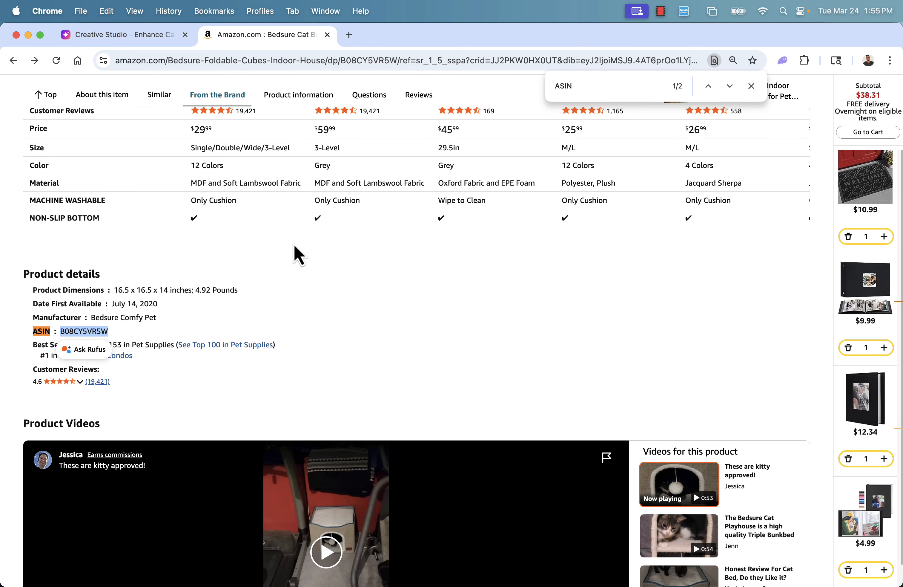
left_click(117, 37)
type("ASIN B08CY5VR5W")
key("shift+Return")
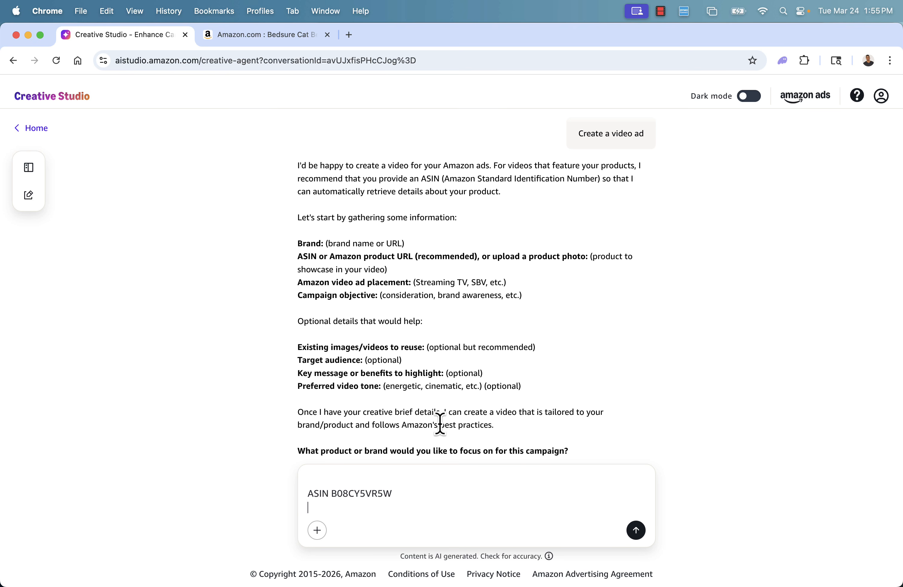
Add a URL: line with the product page link copied from the Amazon tab
type("B")
key("BackSpace")
type("URL:")
left_click(266, 34)
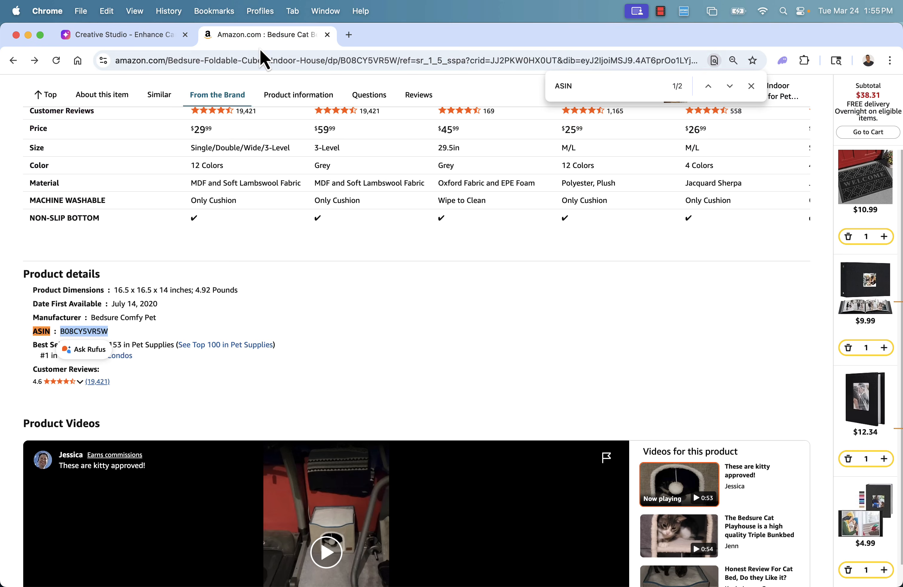
left_click(262, 57)
key("BackSpace")
left_click(179, 37)
key("super+v")
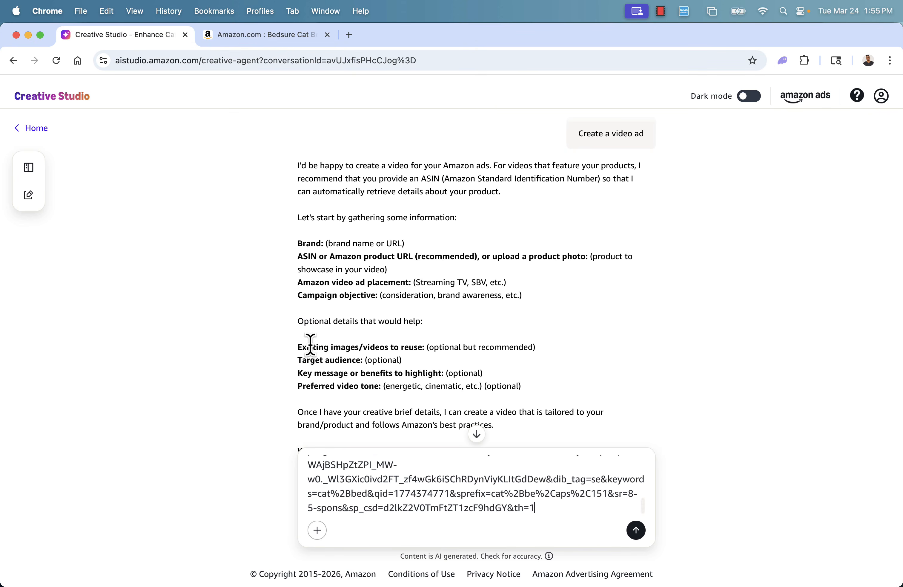
scroll(368, 510, "up", 10)
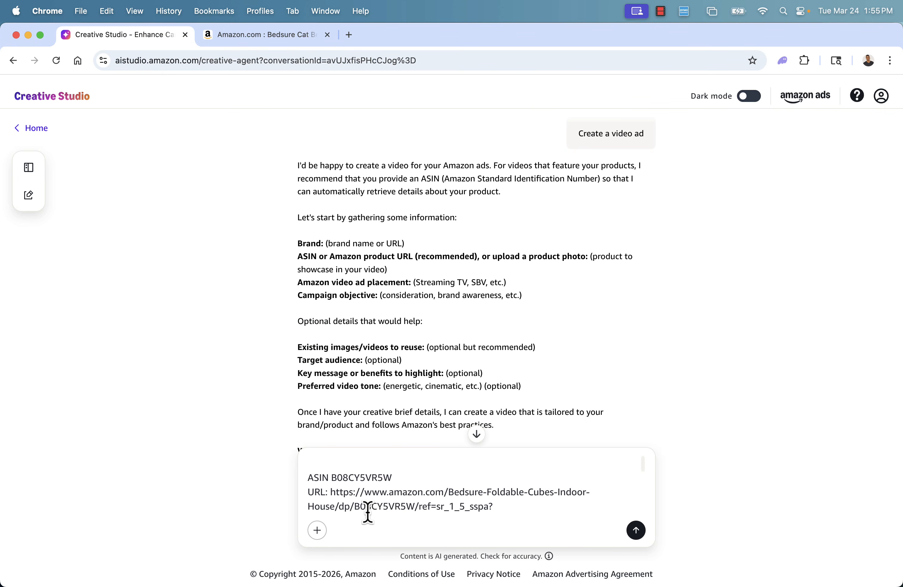
scroll(389, 504, "down", 10)
key("shift+Return")
key("shift+Return")
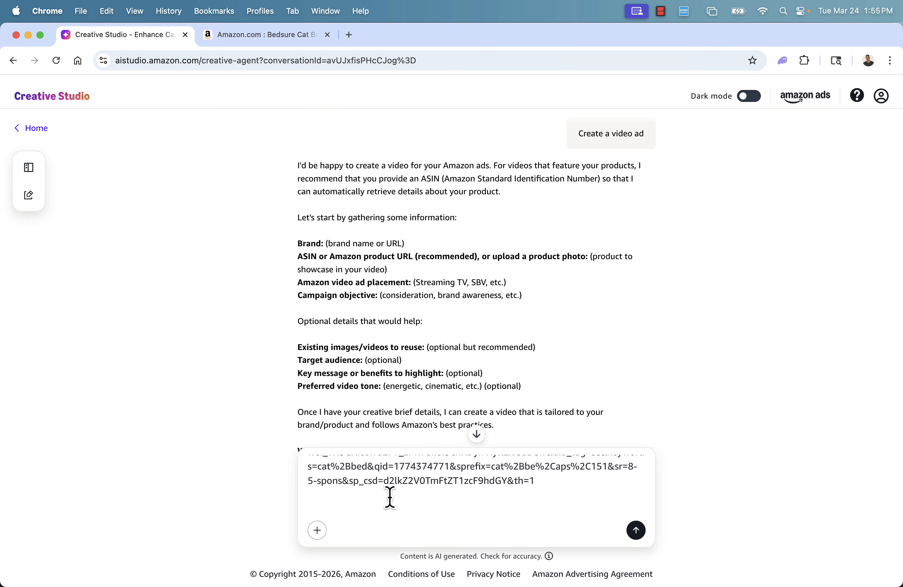
Add the line "Video Ad Placement: Sponsored Brands" to the reply
type("Video Ad Placement: Spponsor")
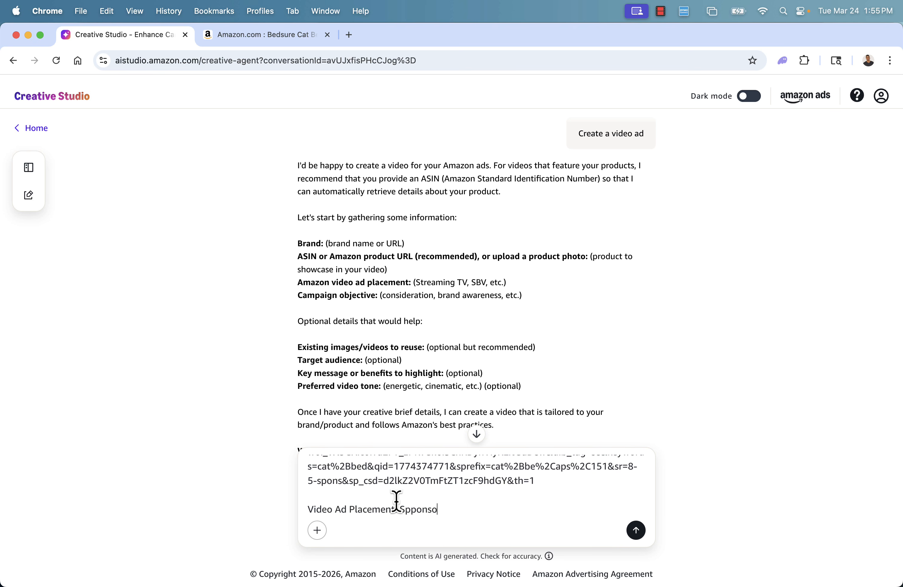
key("BackSpace")
key("BackSpace")
key("BackSpace")
key("BackSpace")
key("BackSpace")
key("BackSpace")
type("onsored Brands")
key("Return")
key("Return")
Add the line "Campaign objective: consideration" to the reply
type("Campaign ob")
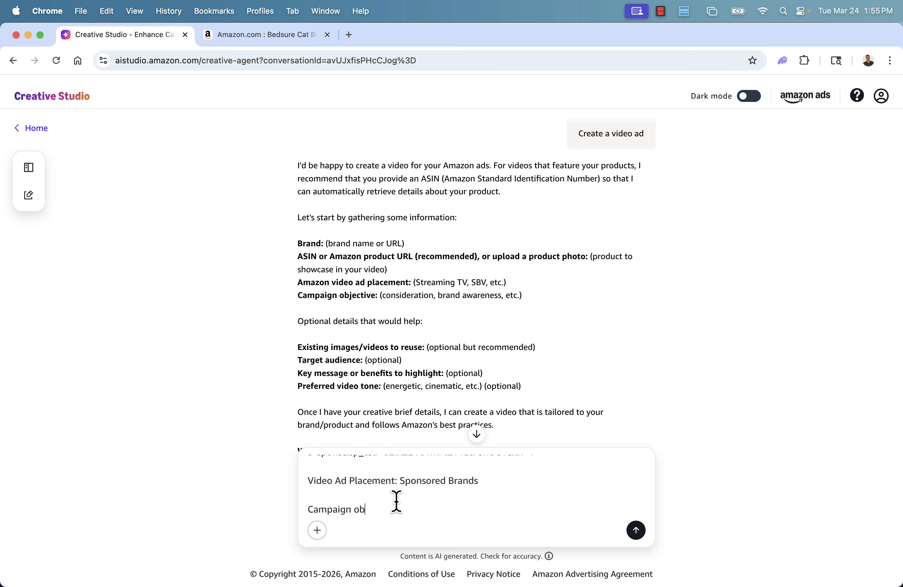
type("jective: consideration")
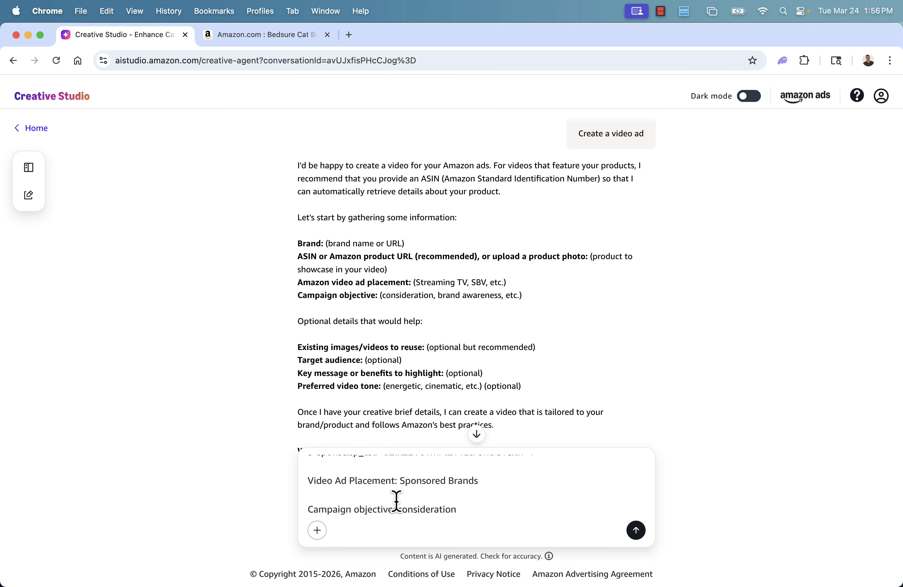
key("Return")
key("Return")
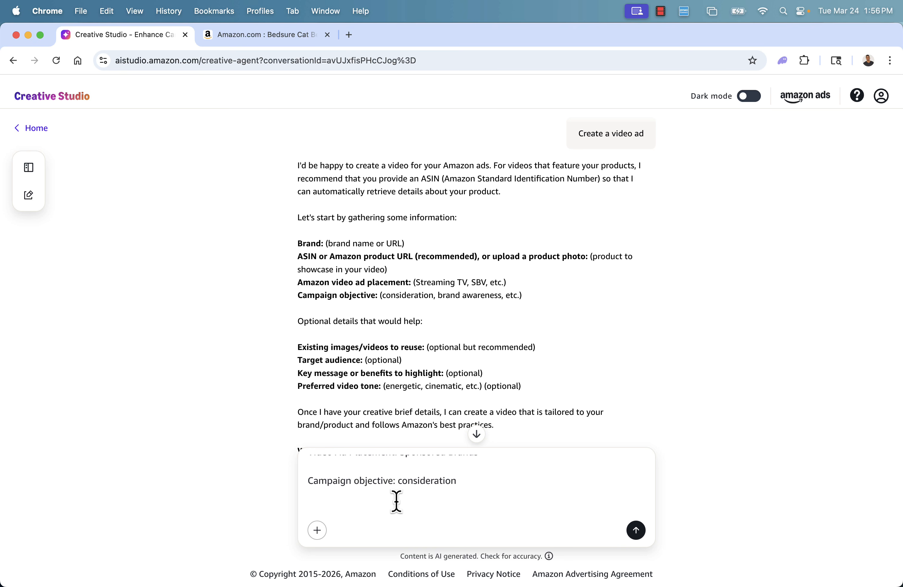
Add "Target audience: Cat owners" and send the message
type("Target audience: Cat owners")
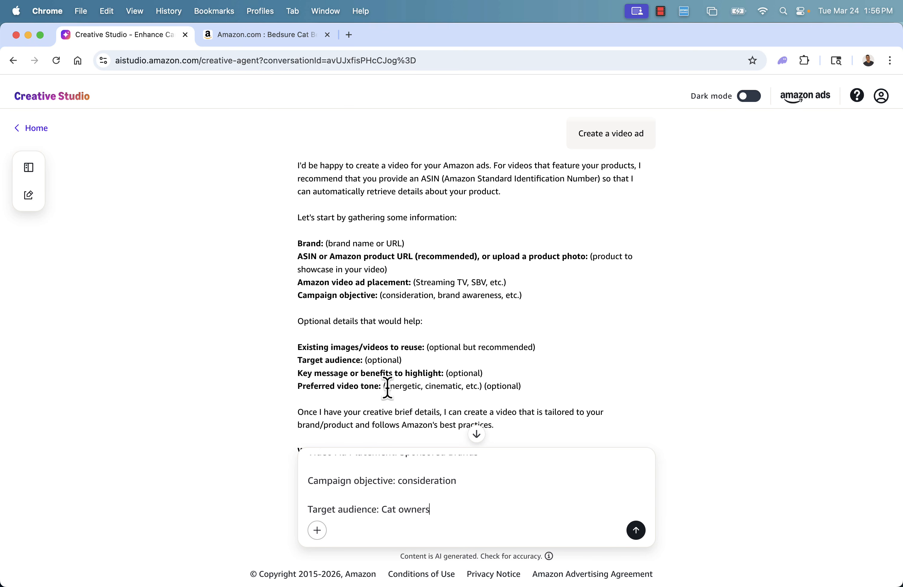
scroll(389, 383, "down", 2)
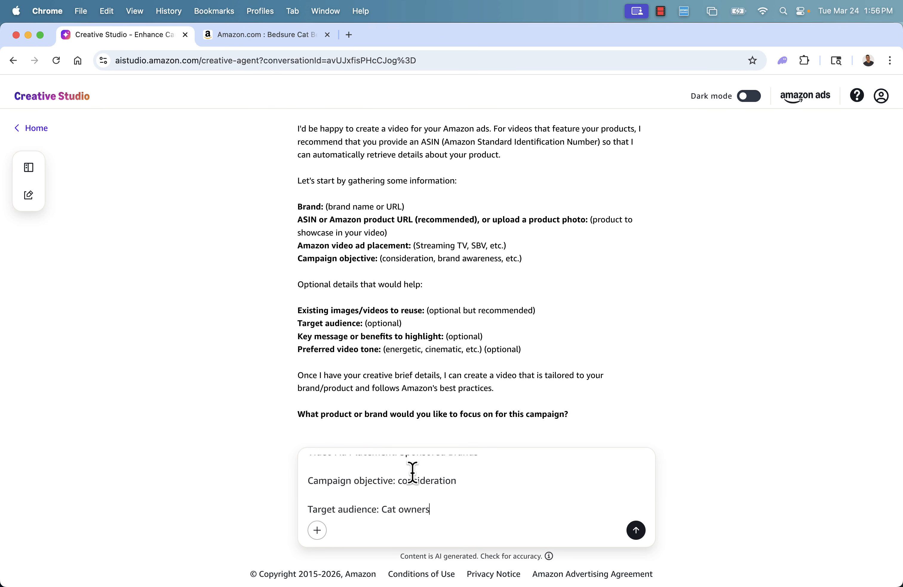
key("Return")
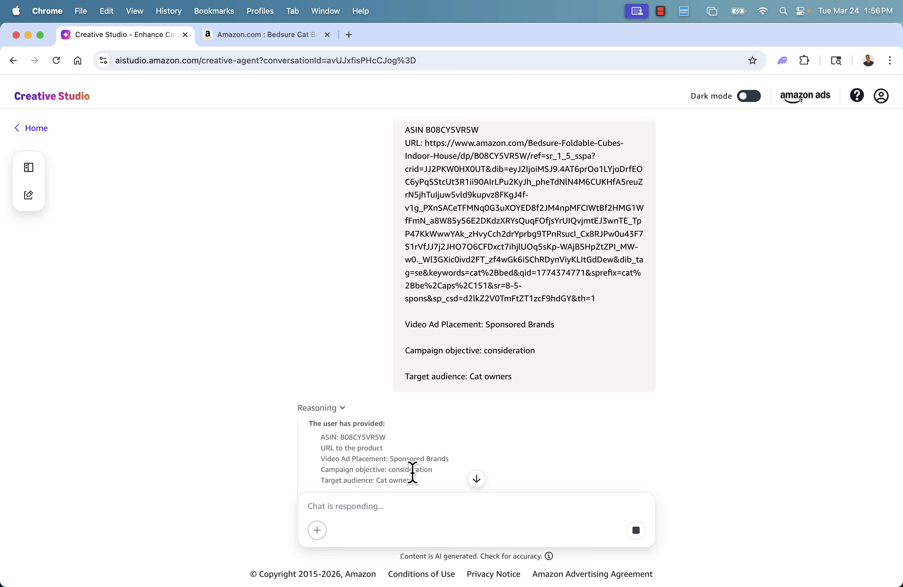
Review the product page and the agent's brand analysis and creative brief response
left_click(235, 38)
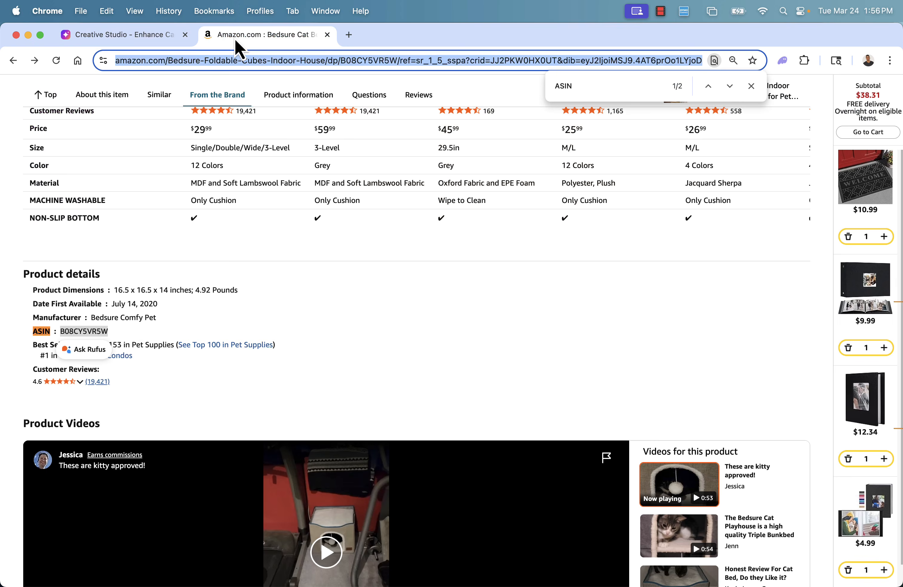
scroll(347, 316, "down", 15)
scroll(349, 306, "up", 10)
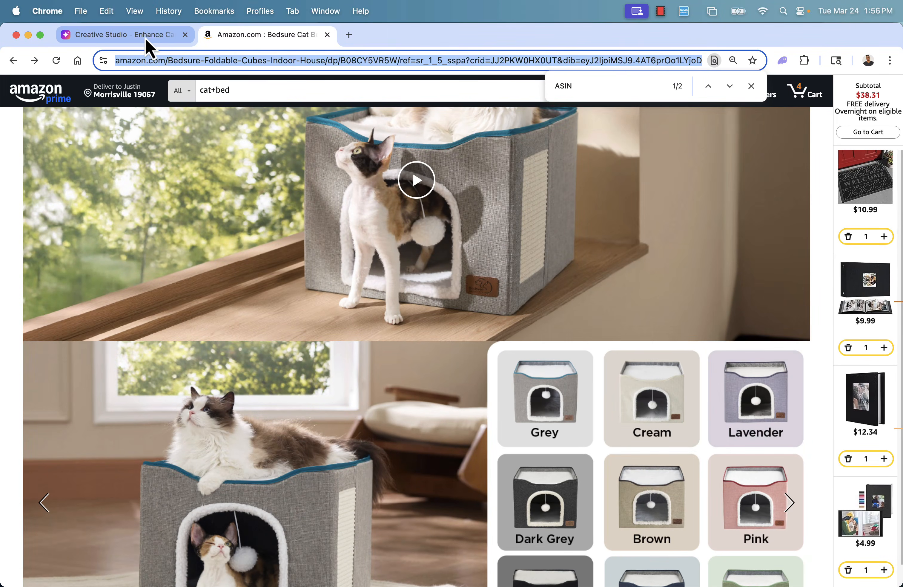
left_click(173, 36)
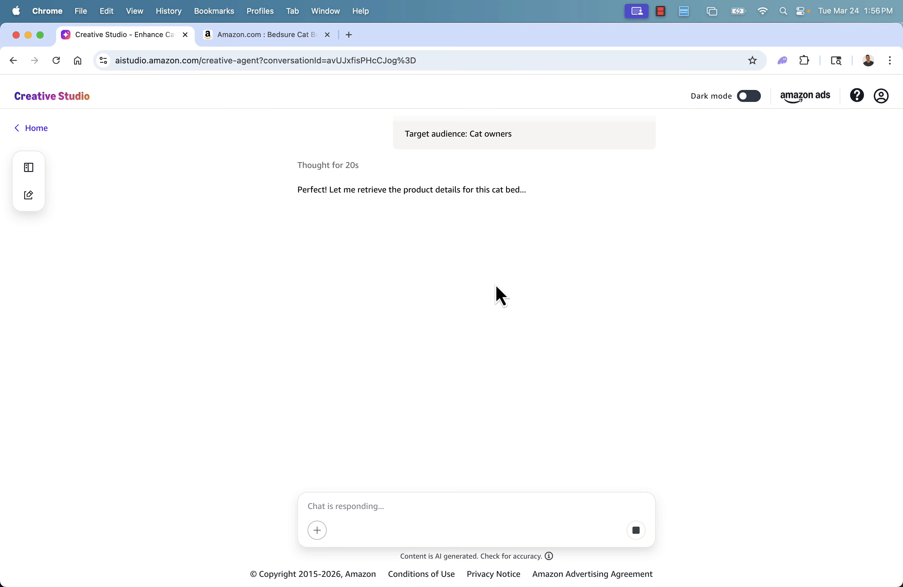
scroll(447, 272, "up", 2)
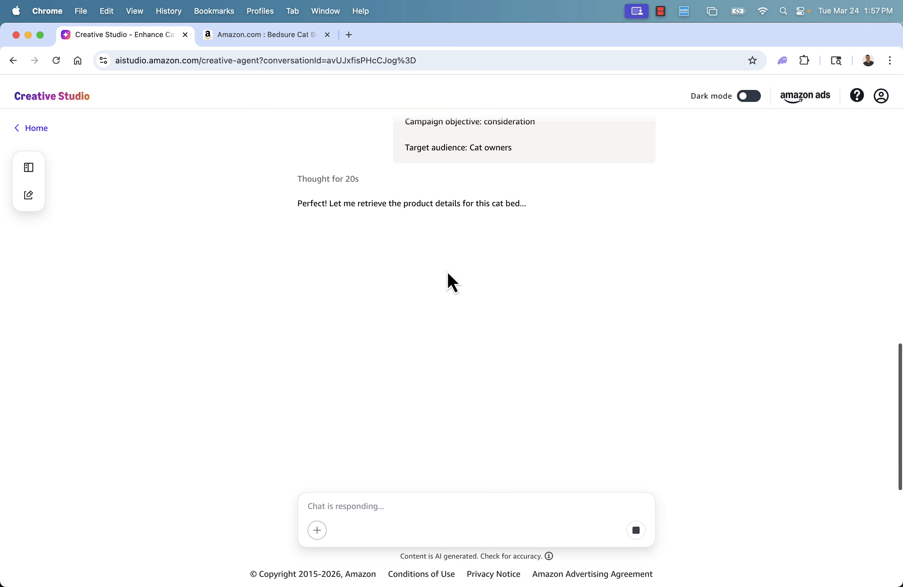
scroll(448, 271, "down", 1)
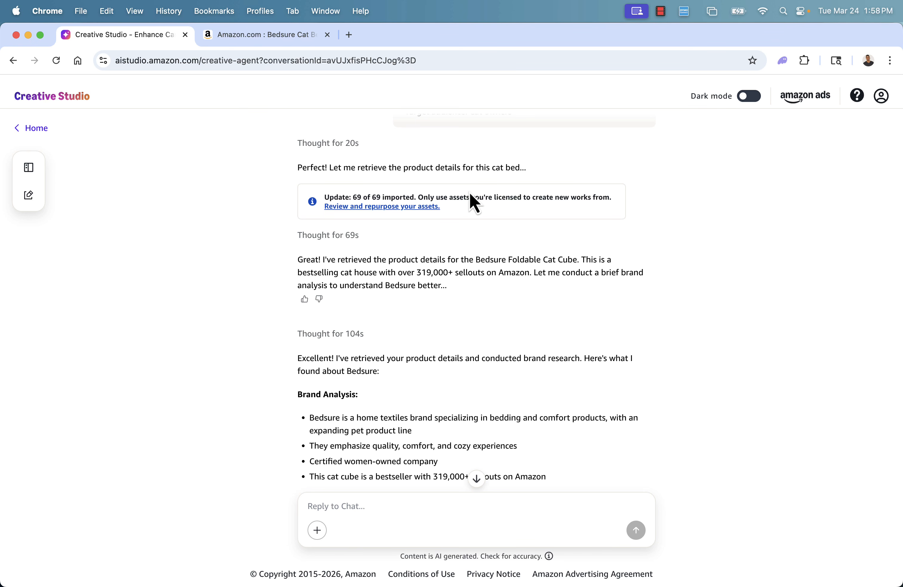
scroll(500, 347, "down", 3)
scroll(485, 288, "down", 3)
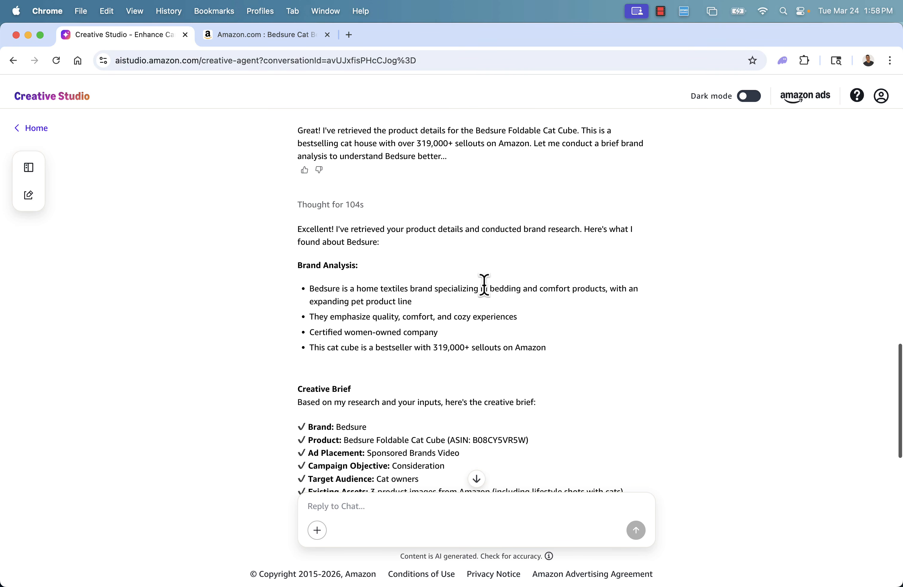
scroll(351, 272, "down", 1)
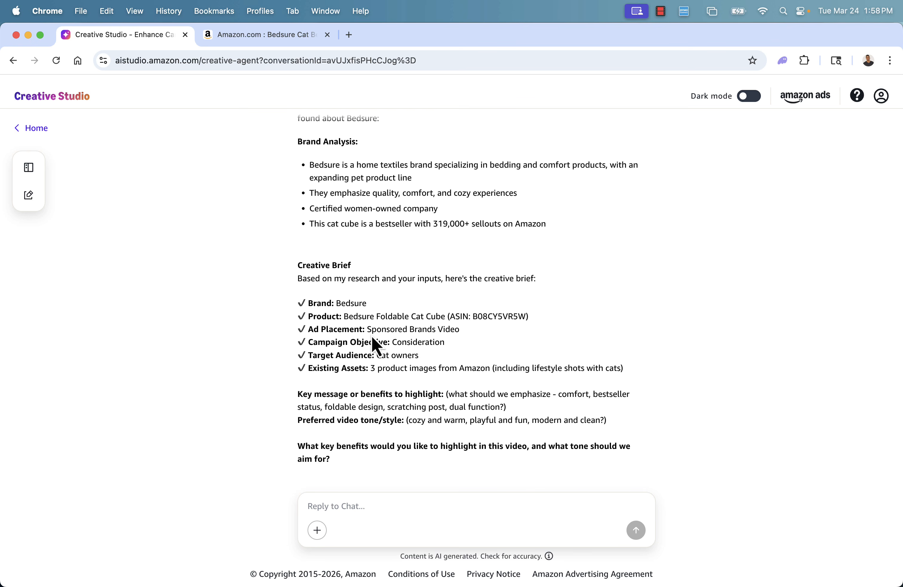
Examine the brief's details and the questions about key benefits and video tone
triple_click(391, 329)
left_click_drag(429, 342, 434, 342)
left_click_drag(338, 368, 383, 367)
left_click(382, 367)
left_click(249, 36)
left_click(137, 38)
left_click_drag(446, 394, 479, 409)
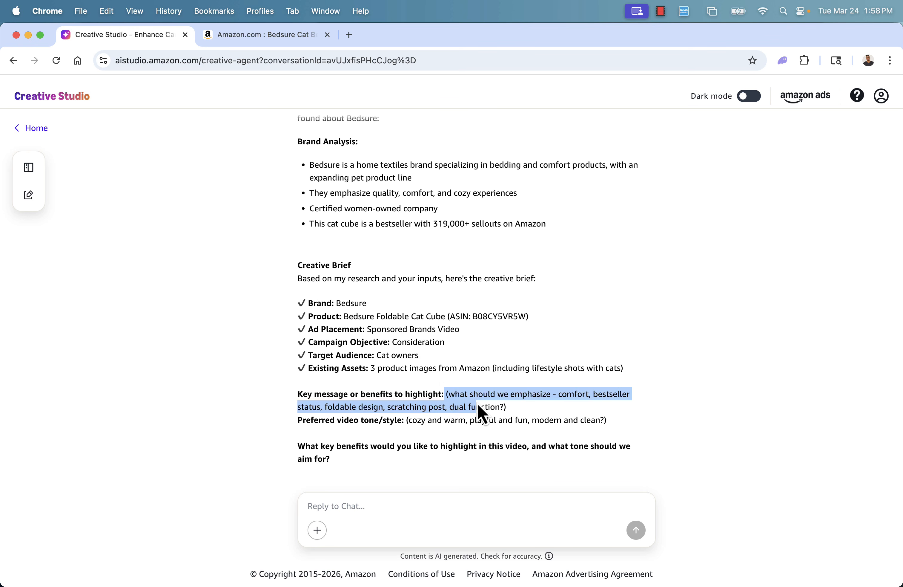
left_click(479, 409)
Reply "Various benefits, pick the ones that seem the best" and "Overall tone is trustworthy and safe", then send
left_click(439, 507)
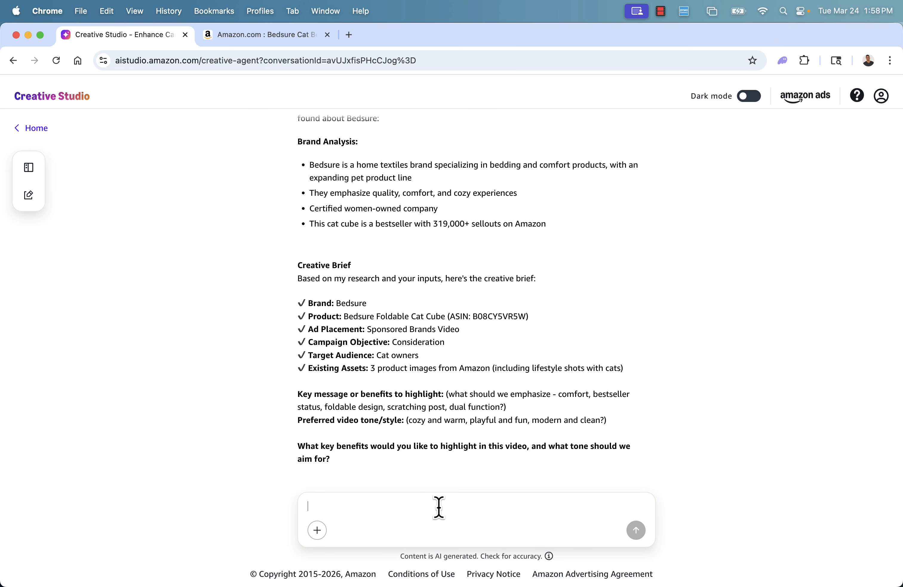
type("Va")
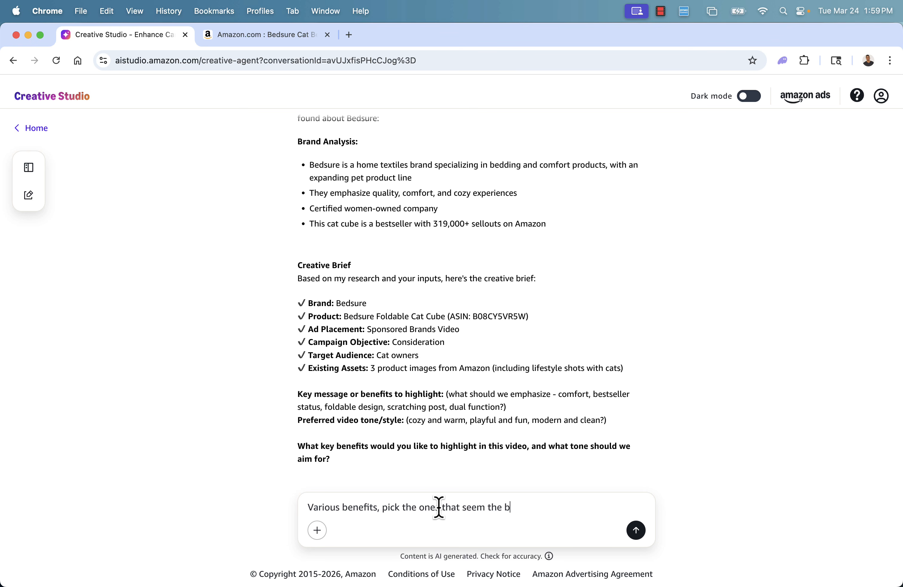
type("t")
key("shift+Return")
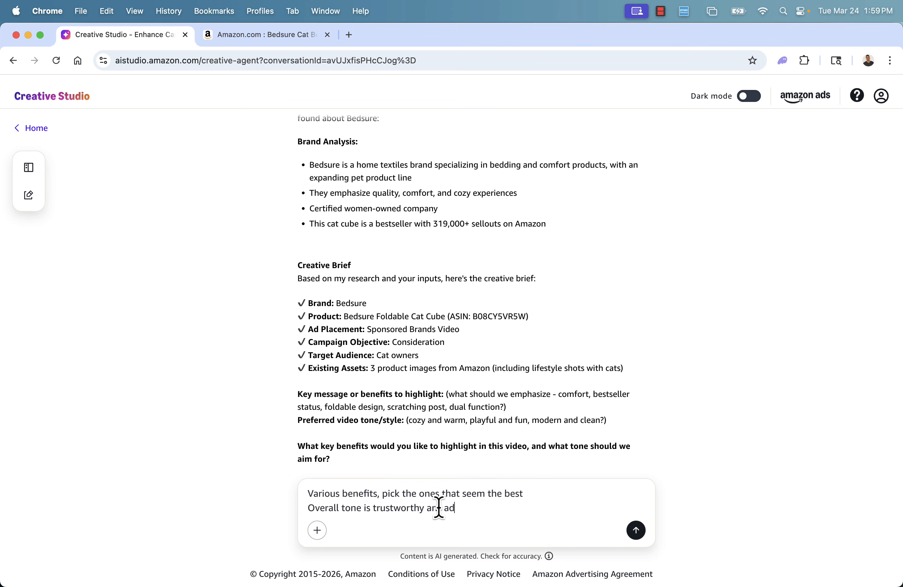
type("fe")
key("Return")
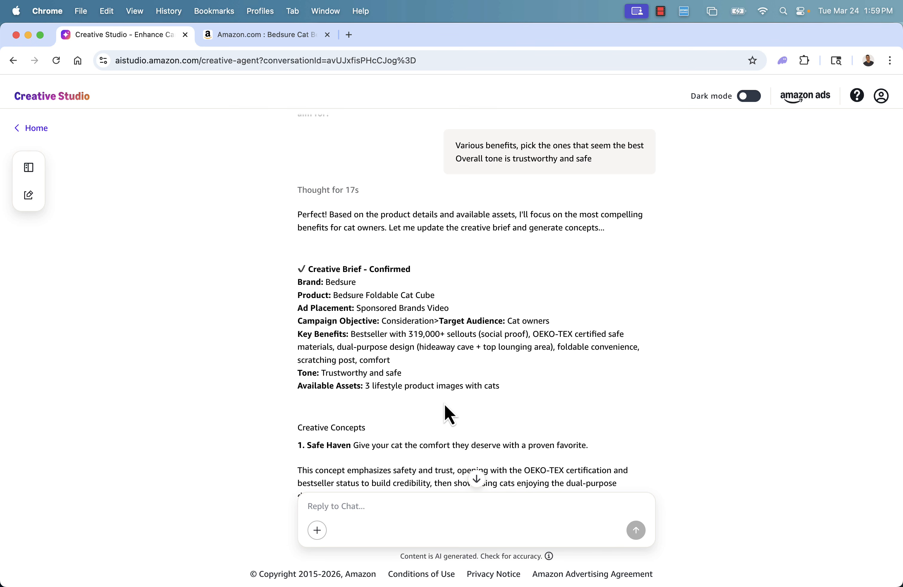
scroll(444, 404, "down", 2)
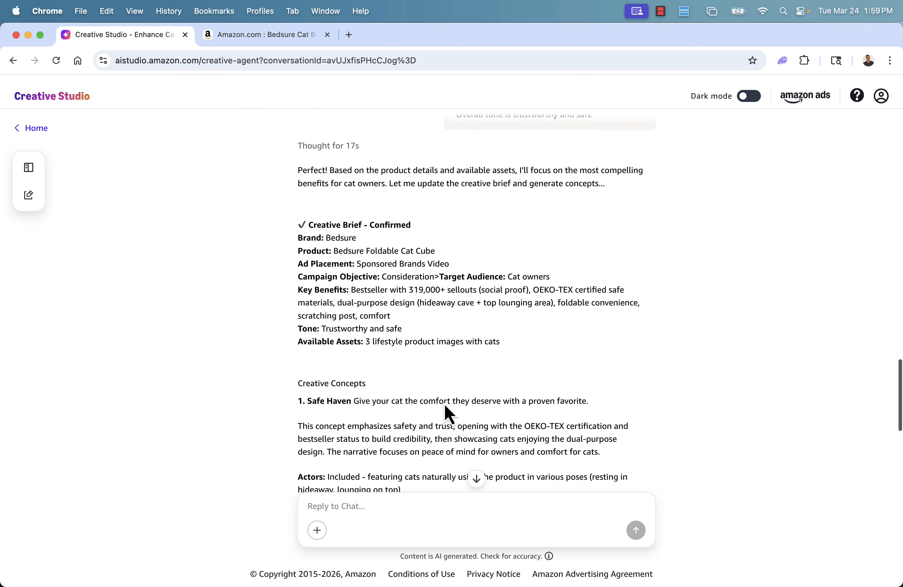
Read through the confirmed creative brief and the three creative concepts the agent proposes
scroll(466, 359, "down", 5)
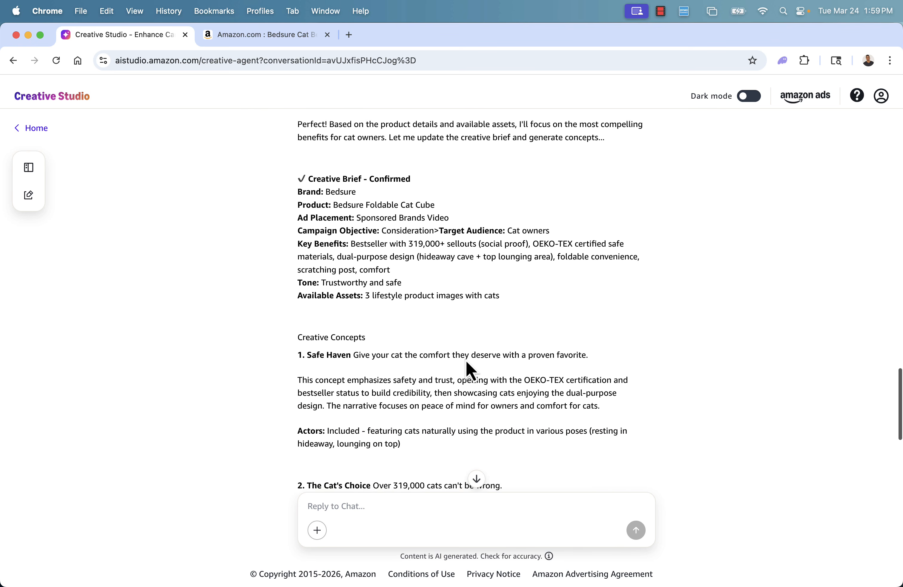
scroll(466, 360, "down", 2)
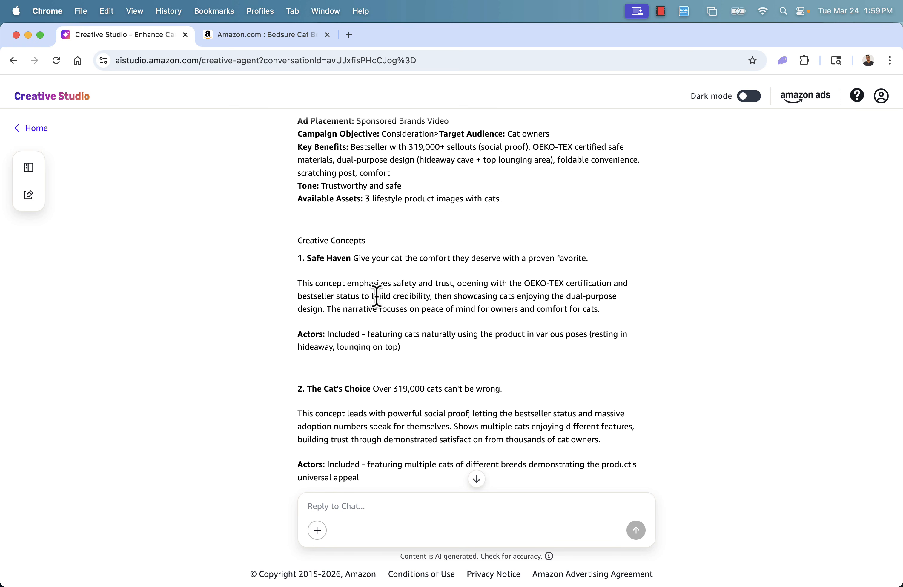
scroll(438, 354, "down", 4)
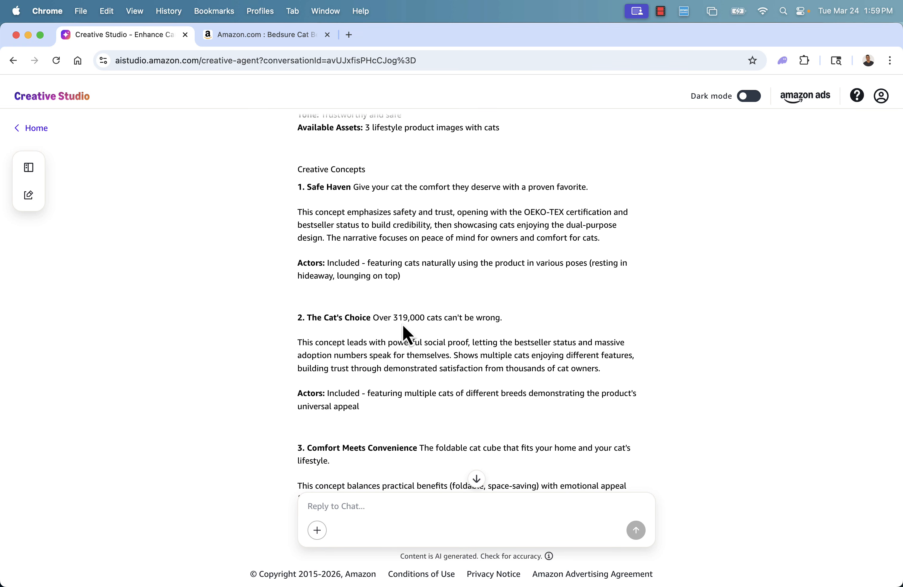
left_click_drag(403, 316, 429, 317)
left_click(418, 317)
scroll(439, 351, "down", 2)
scroll(440, 359, "down", 5)
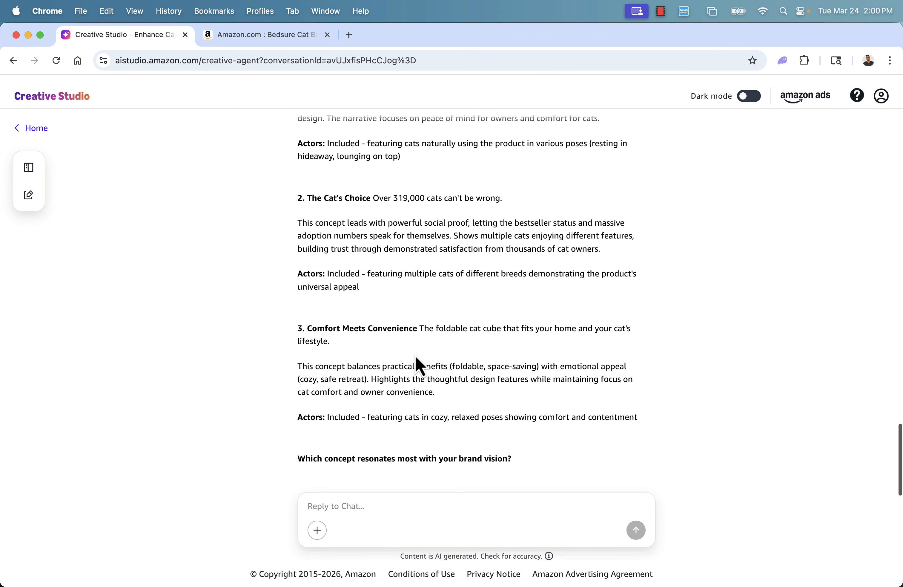
scroll(402, 362, "up", 6)
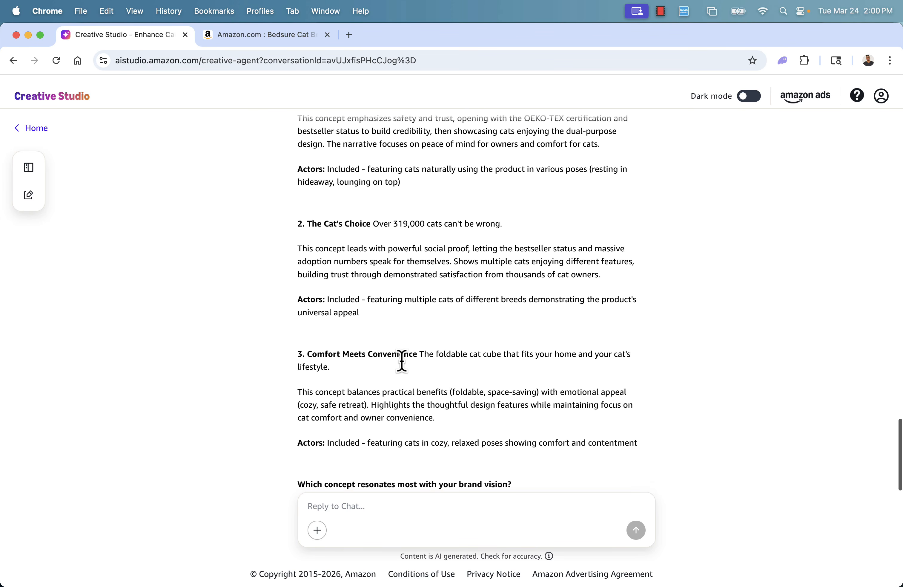
scroll(403, 364, "up", 7)
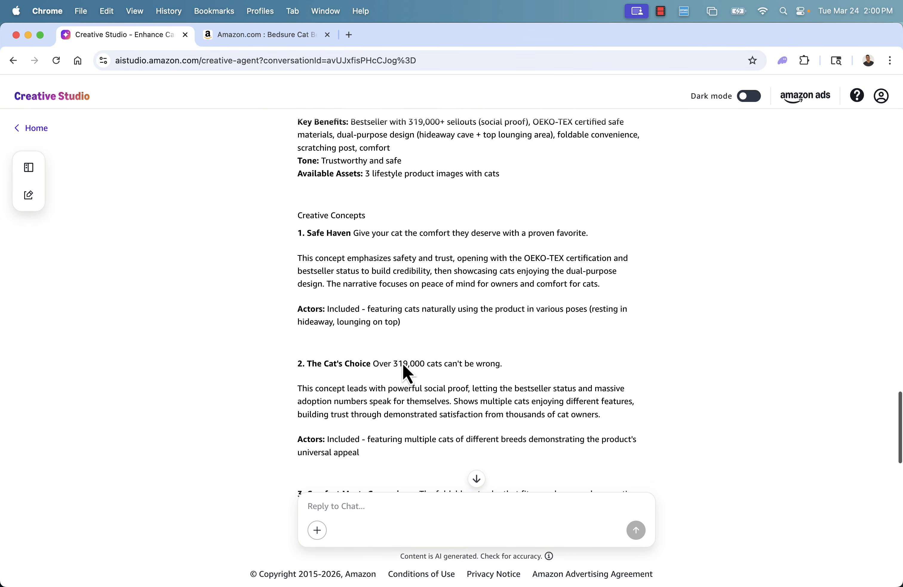
scroll(403, 364, "down", 15)
Reply "#2" in the chat to choose The Cat's Choice concept and send it
left_click(437, 507)
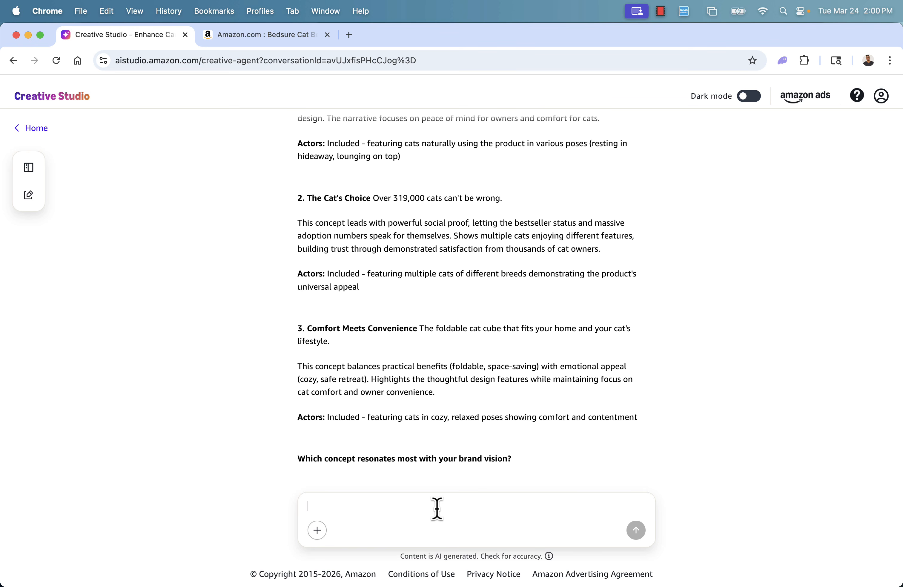
type("#2")
key("Return")
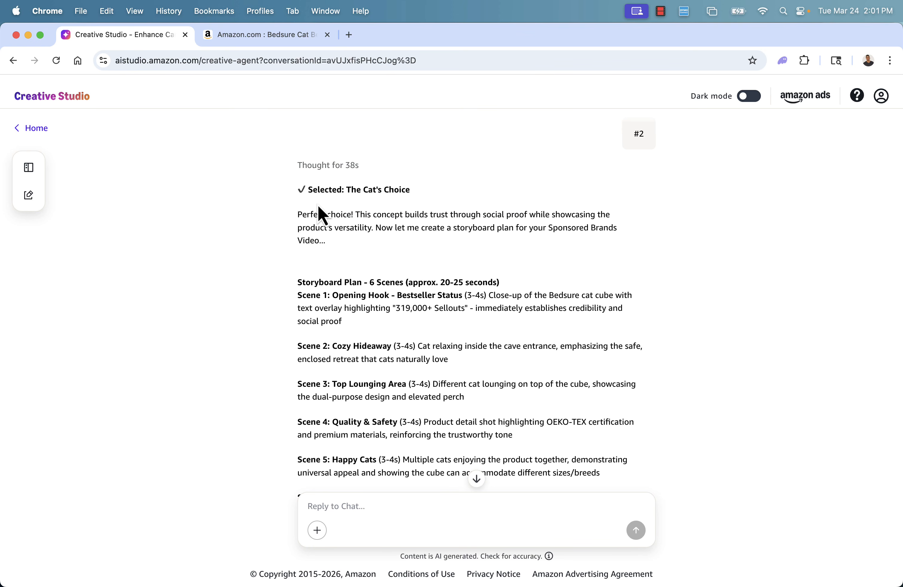
Review the six-scene storyboard plan the agent proposes
scroll(377, 276, "down", 2)
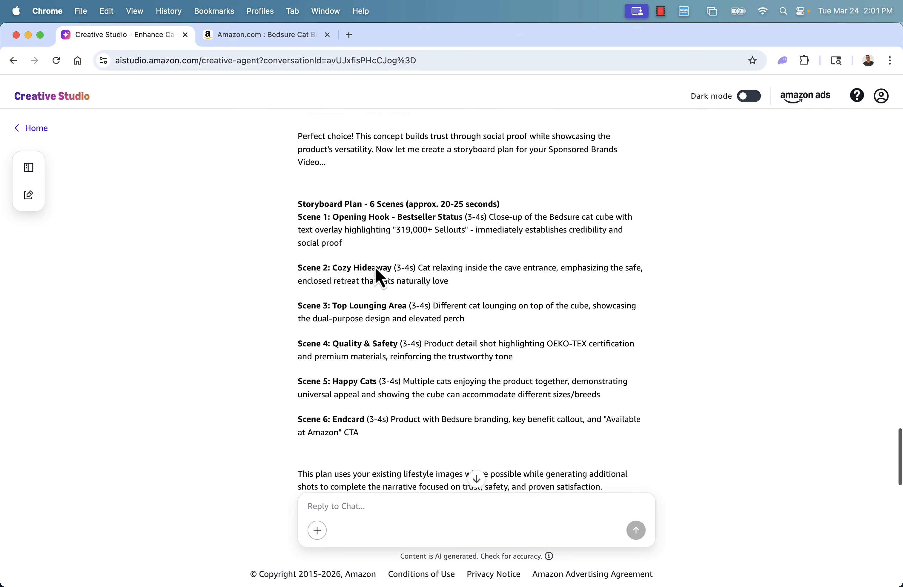
scroll(375, 268, "down", 1)
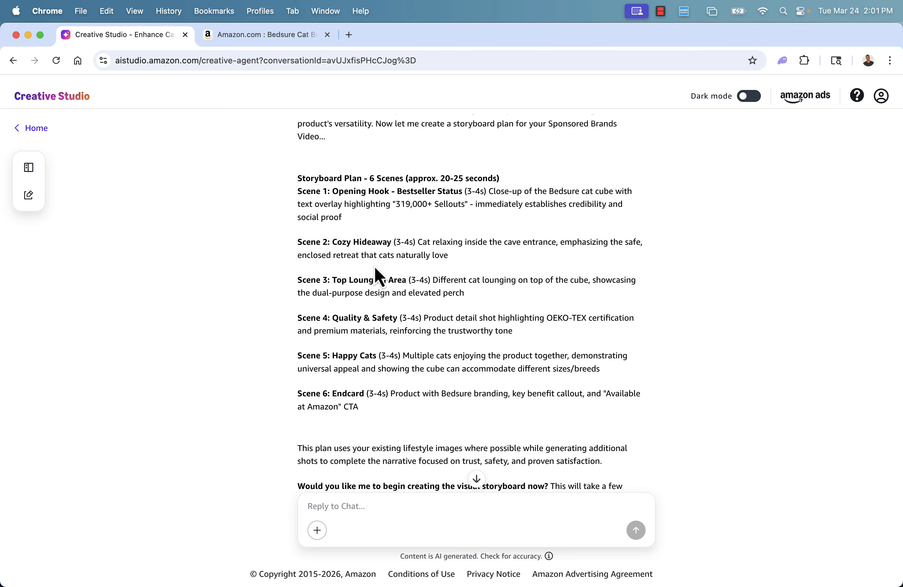
scroll(372, 264, "down", 1)
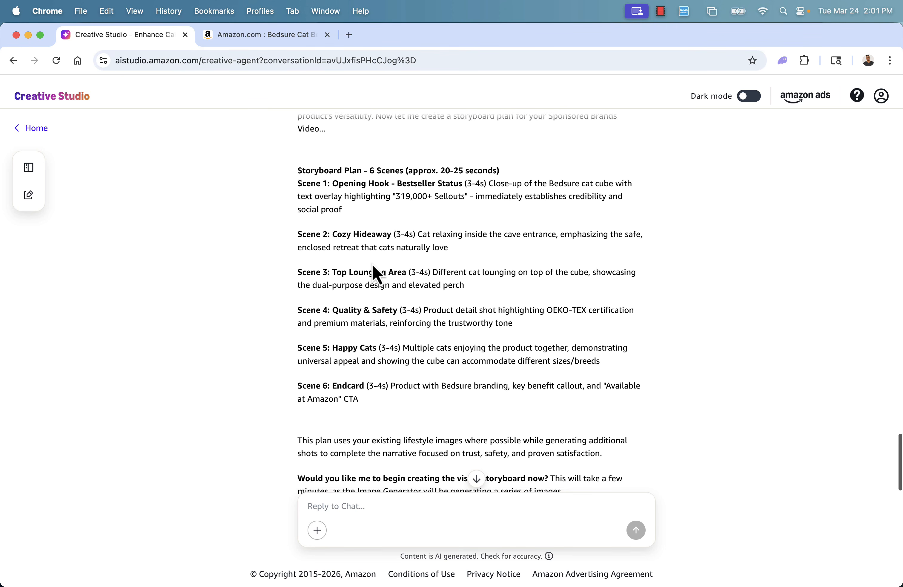
scroll(372, 264, "down", 1)
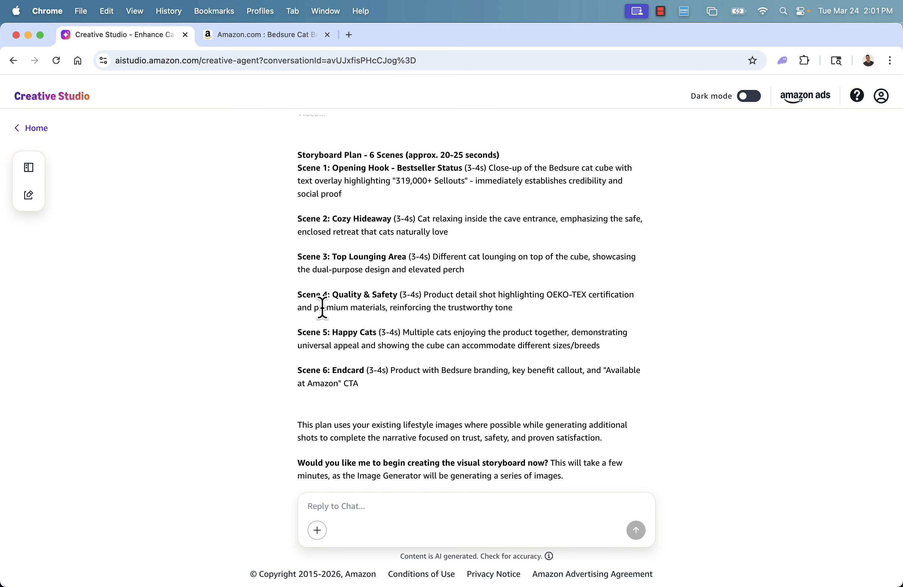
scroll(391, 365, "down", 1)
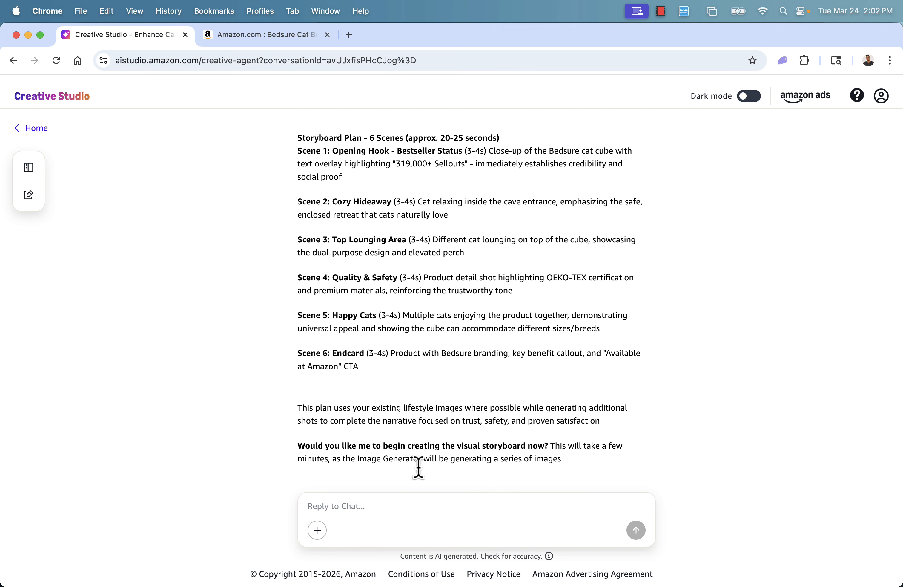
left_click(416, 507)
type("Remo")
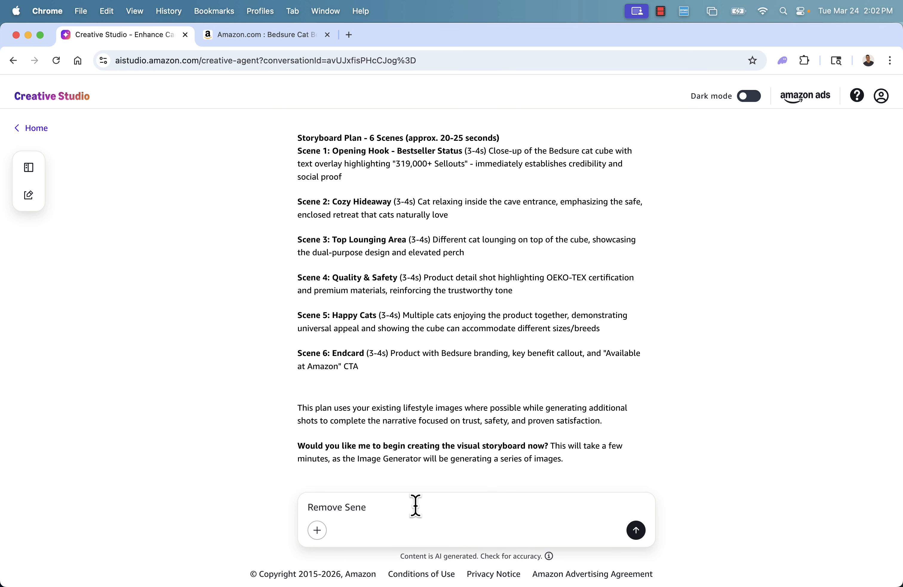
type("ve Sceen5")
key("super+a")
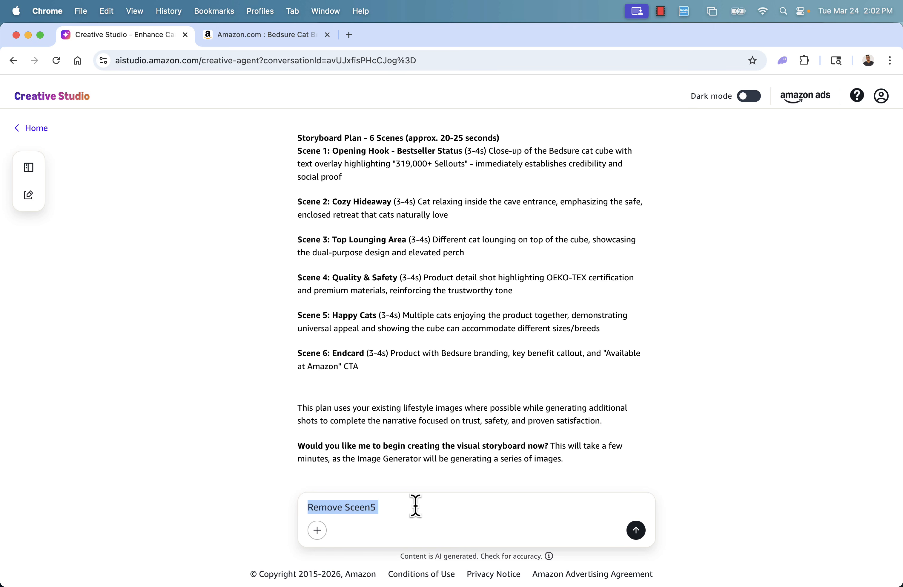
key("BackSpace")
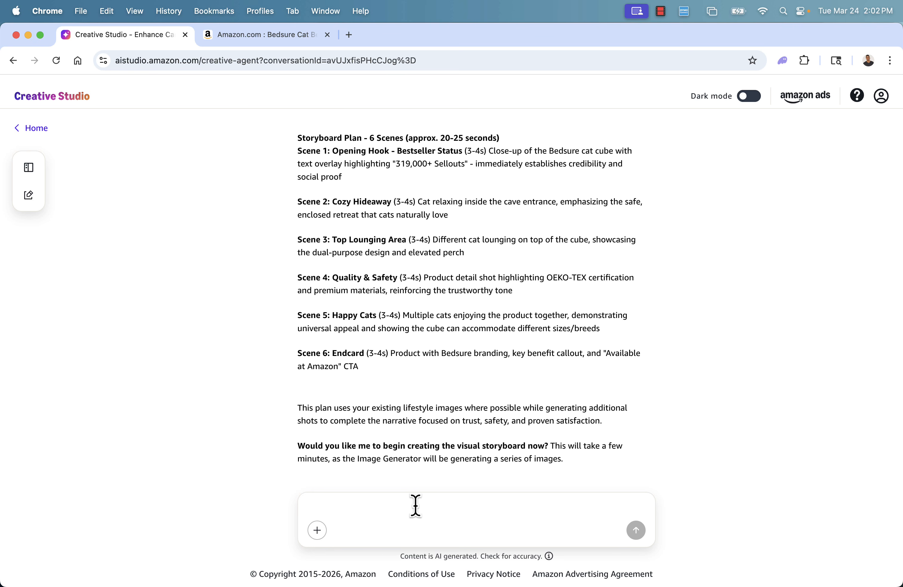
Reply "Yes go ahead" to start creating the visual storyboard and send it
type("Yes go ah")
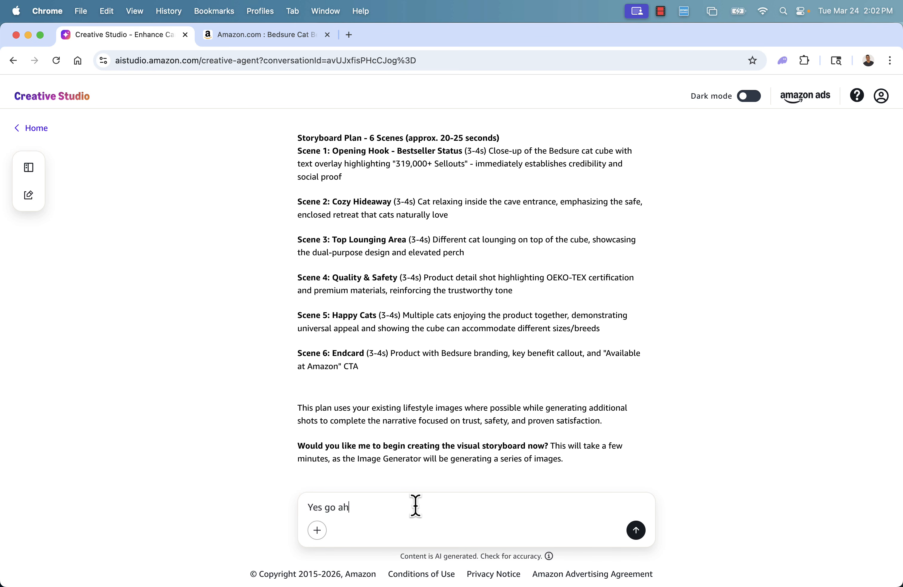
type("ead")
key("Return")
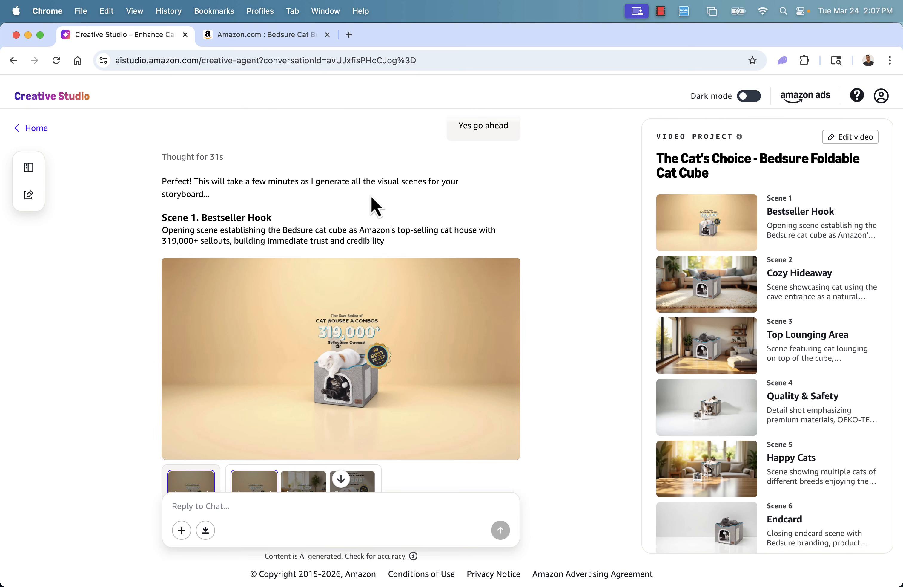
Preview the three generated image variants for the Bestseller Hook scene
scroll(371, 197, "down", 3)
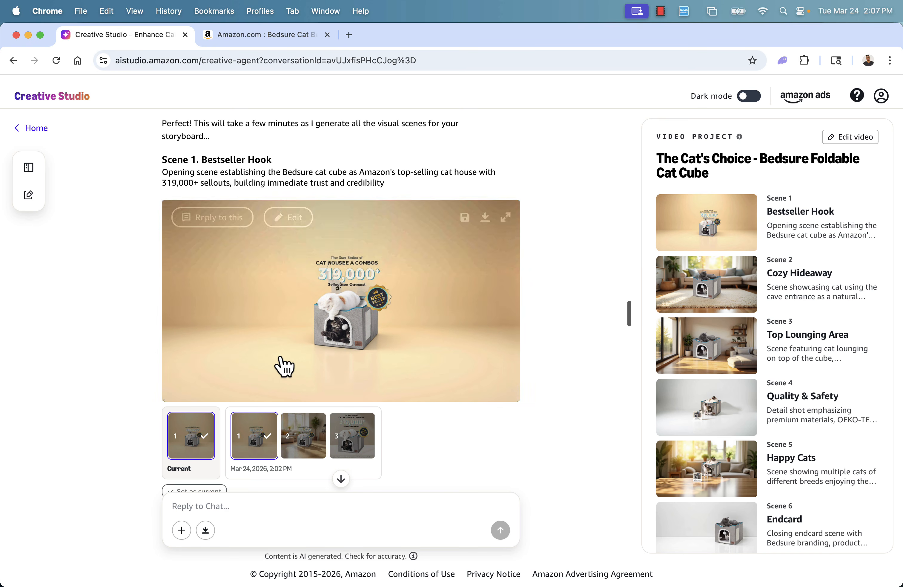
left_click(303, 438)
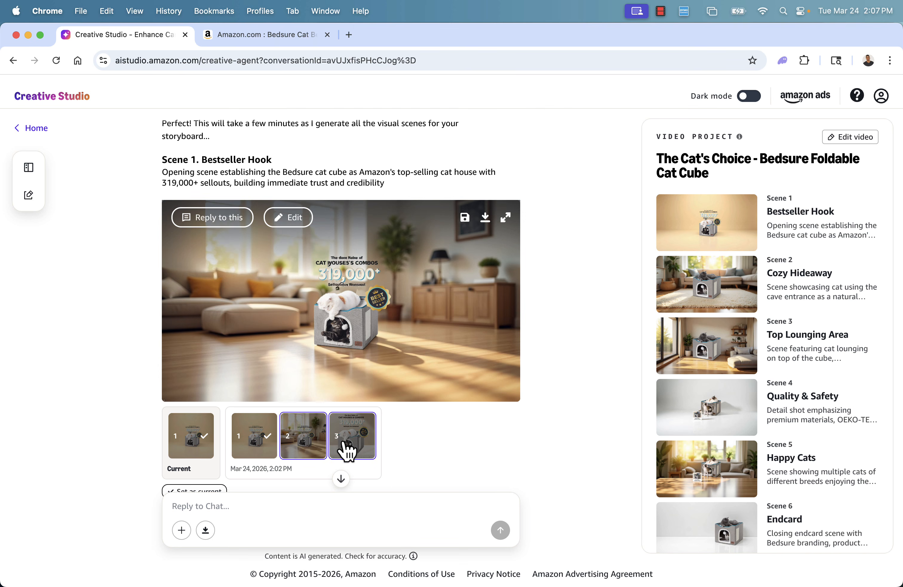
left_click(347, 449)
scroll(342, 429, "up", 1)
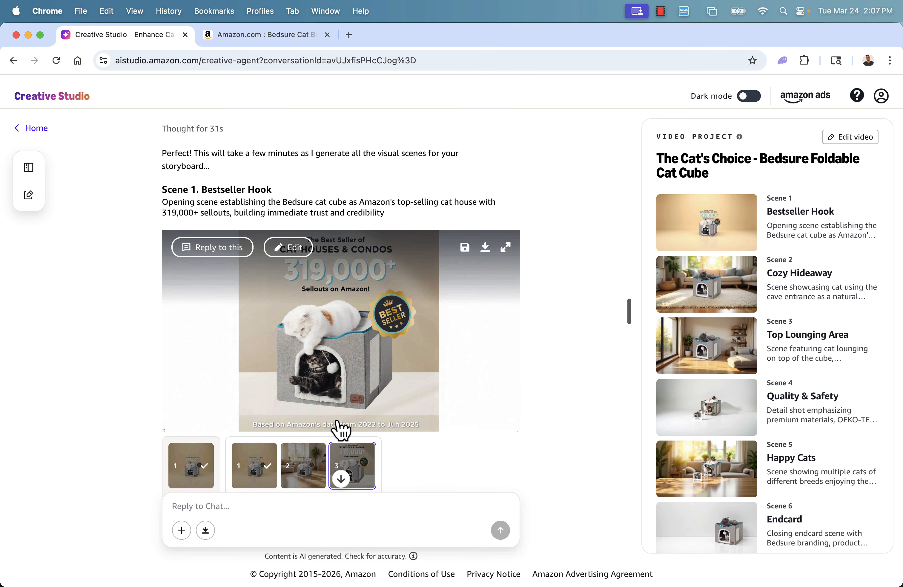
left_click(296, 462)
left_click(251, 469)
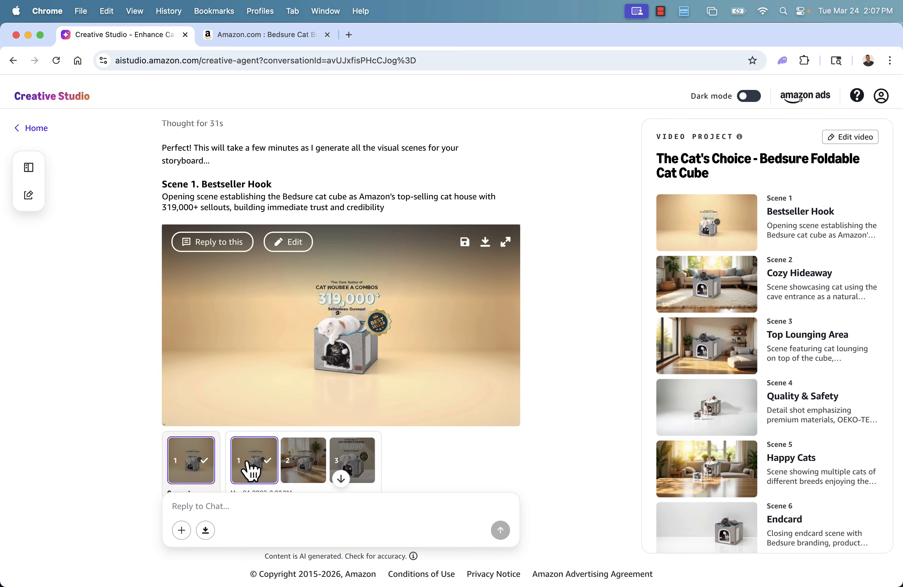
left_click(299, 472)
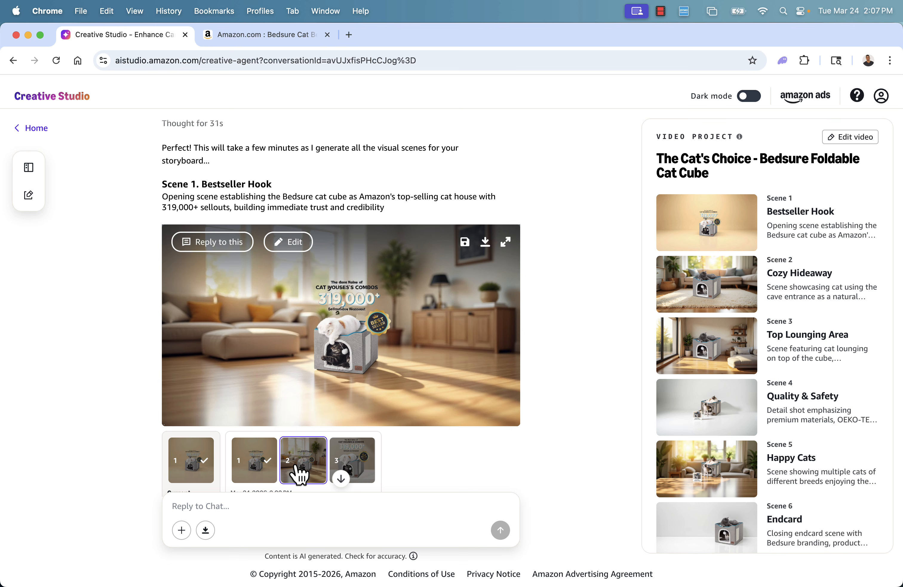
left_click(353, 471)
Preview the generated image variants for the Cozy Hideaway and Top Lounging Area scenes
scroll(319, 474, "down", 10)
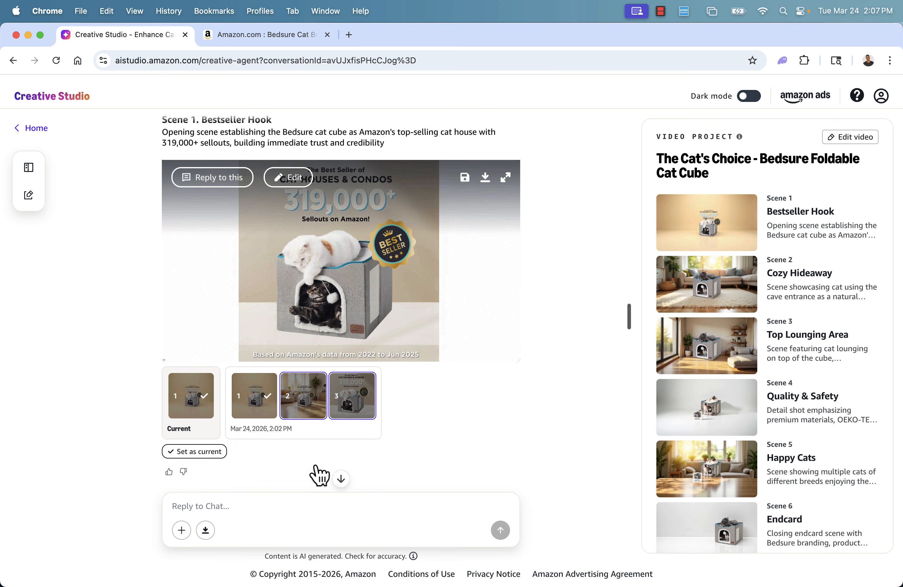
scroll(319, 474, "down", 5)
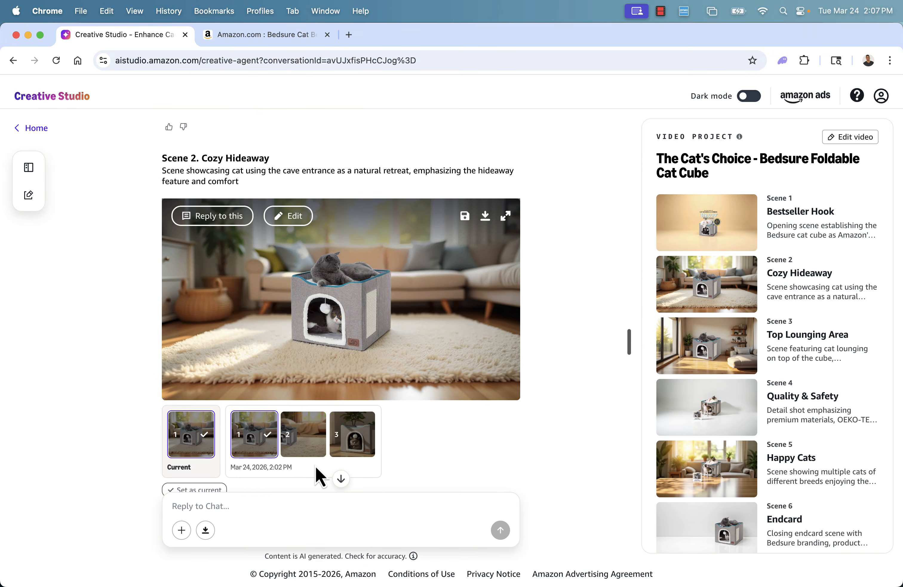
left_click(296, 375)
left_click(348, 379)
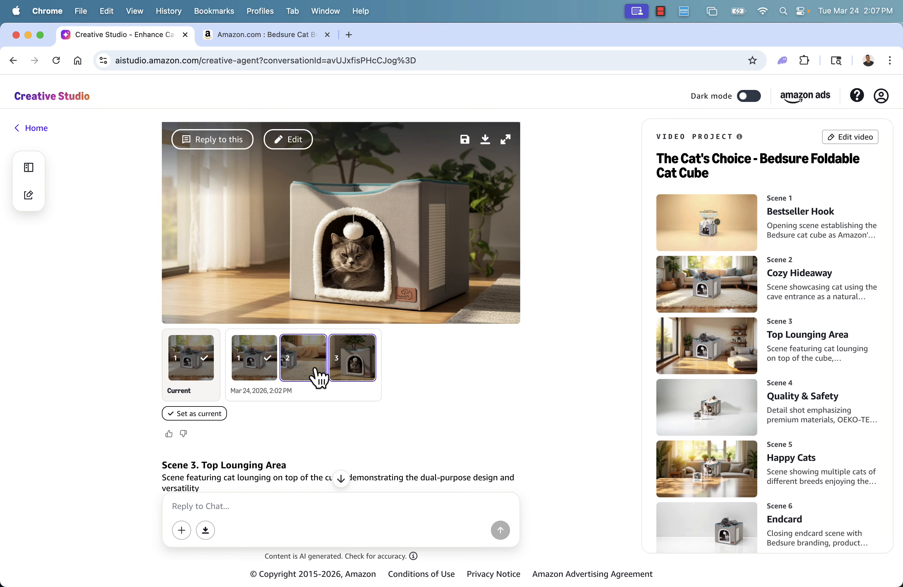
left_click(254, 377)
scroll(278, 463, "down", 15)
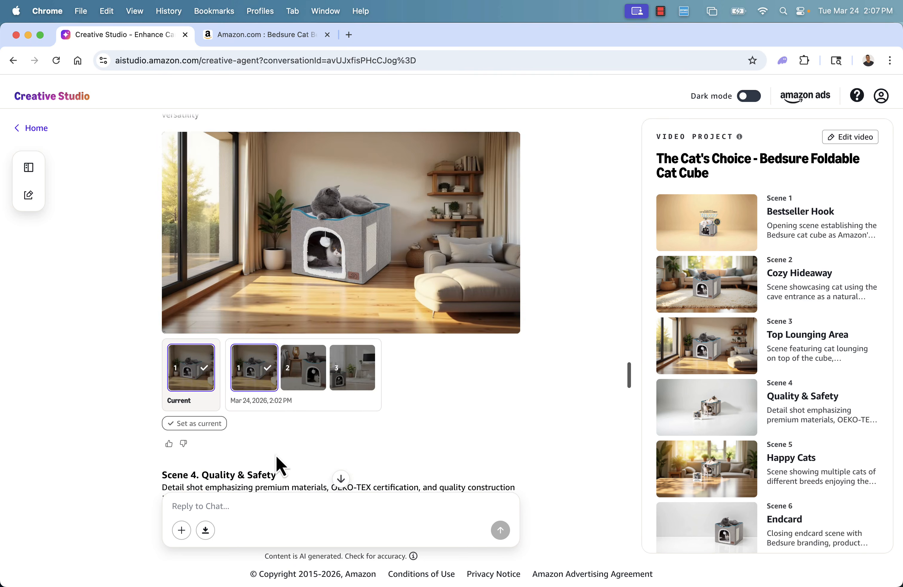
scroll(278, 462, "down", 6)
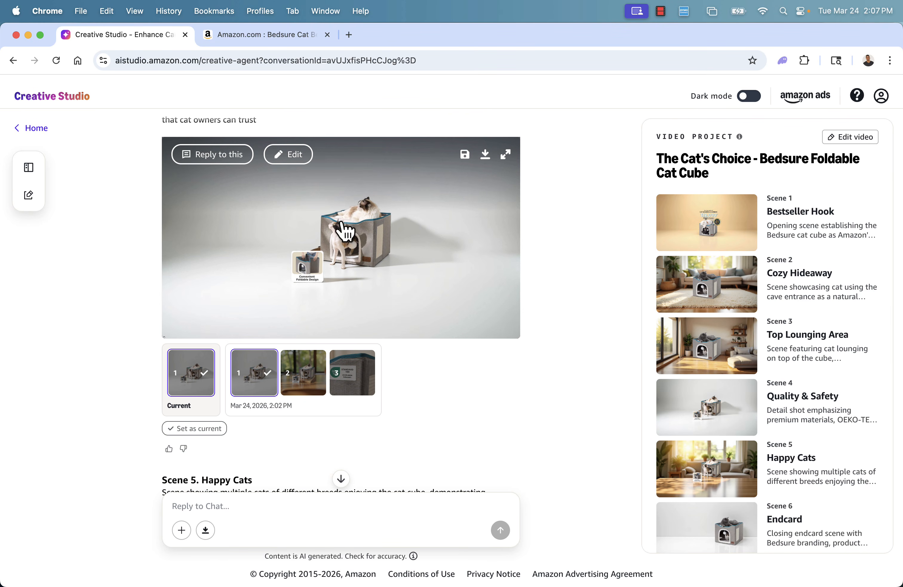
Preview the Quality & Safety scene variants and scroll through the remaining scenes to the agent's endcard question
left_click(286, 394)
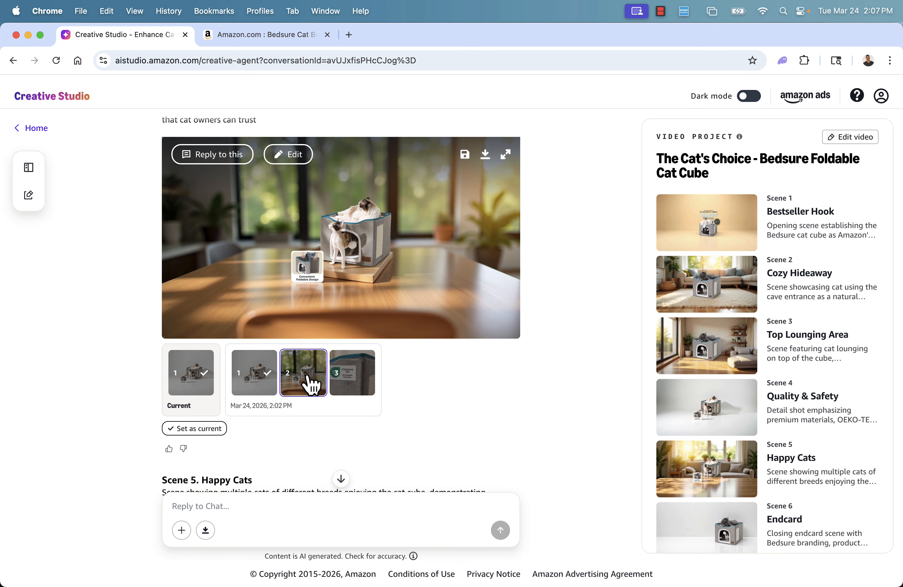
left_click(346, 382)
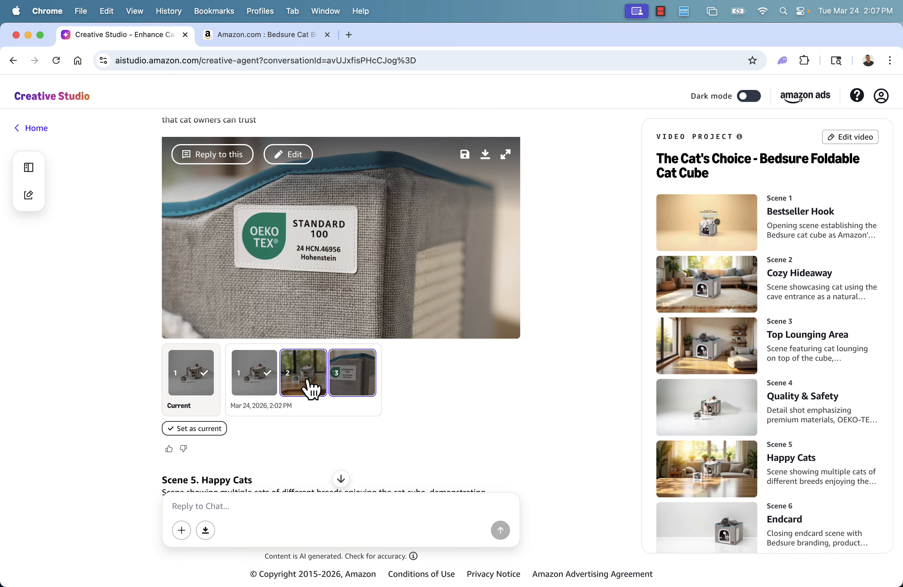
scroll(309, 388, "down", 2)
left_click(266, 345)
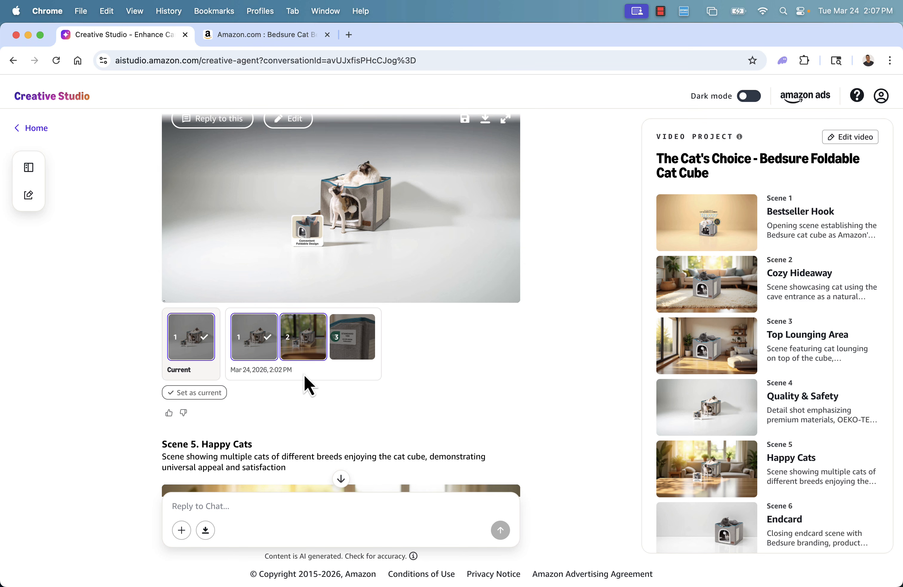
scroll(332, 401, "down", 15)
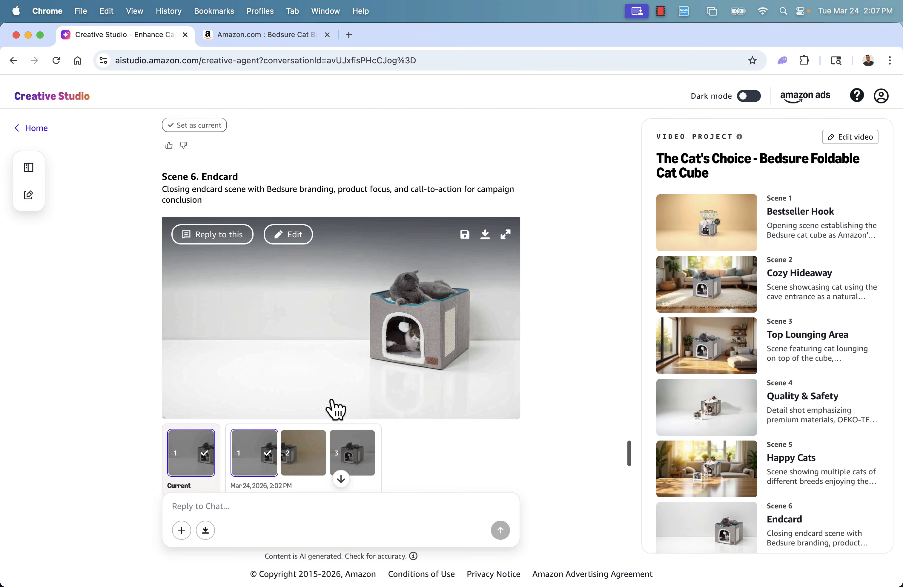
scroll(332, 401, "down", 8)
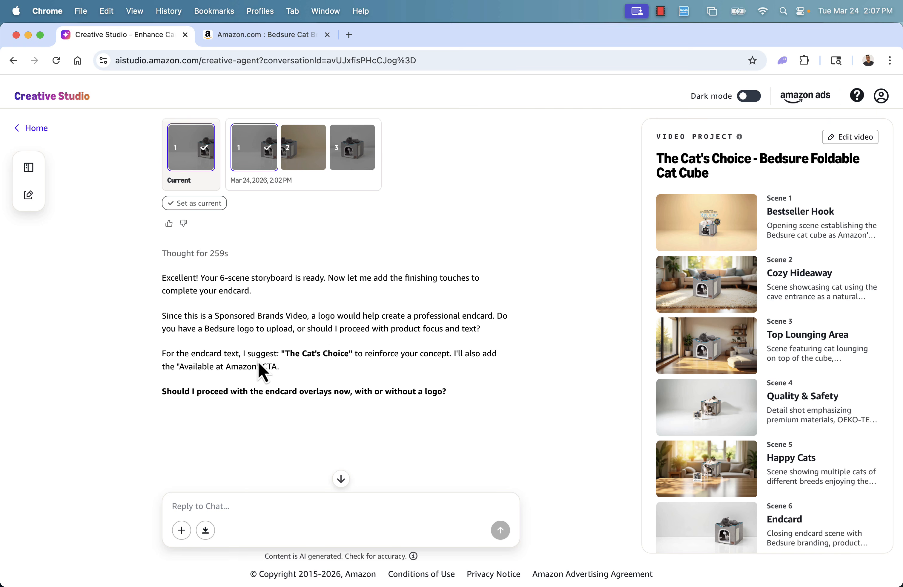
Reply "GO ahead without logo" to proceed with the endcard overlays and send it
left_click_drag(251, 353, 328, 356)
left_click(344, 362)
left_click(297, 507)
type("GO ahead")
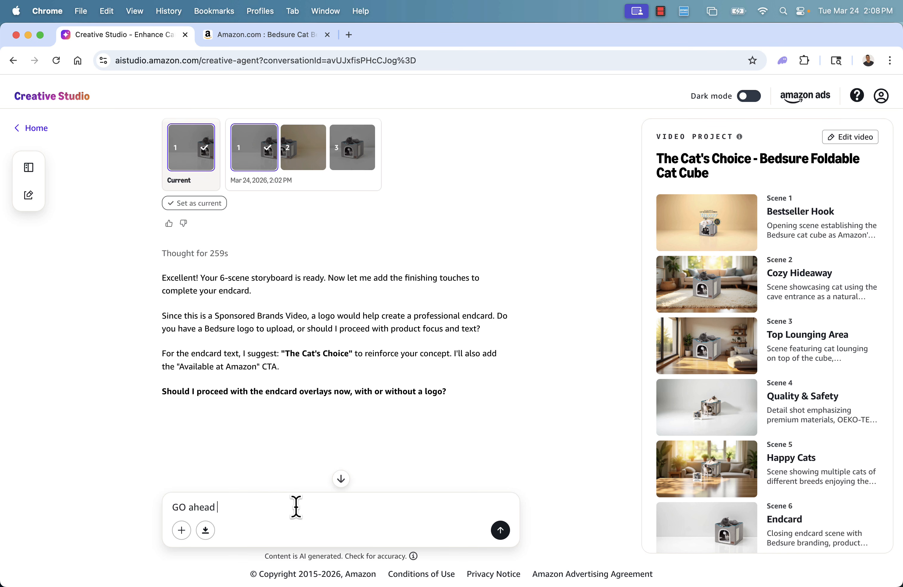
type(" without logo")
key("Return")
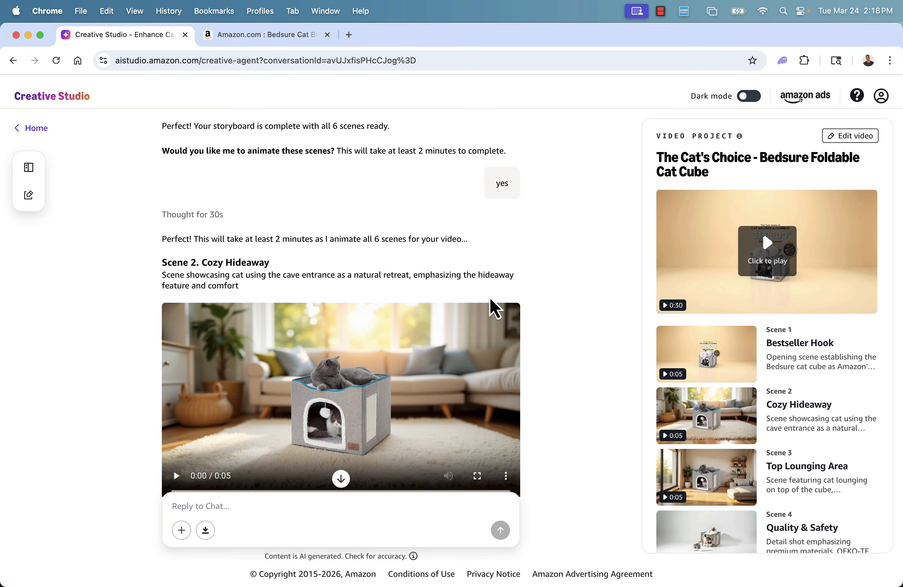
Scroll through the animated scenes and play the Cozy Hideaway and Top Lounging Area clips
scroll(436, 267, "down", 1)
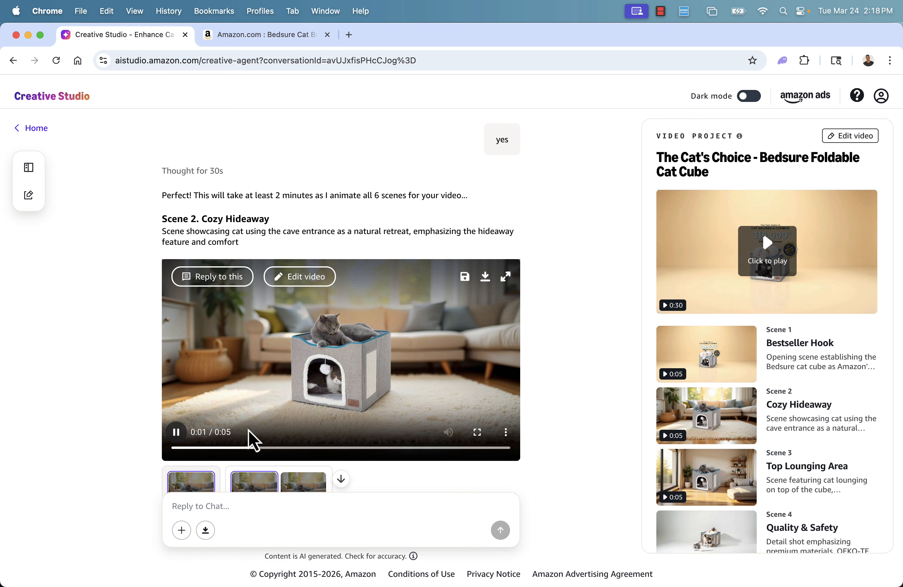
scroll(427, 351, "down", 1)
scroll(427, 351, "down", 5)
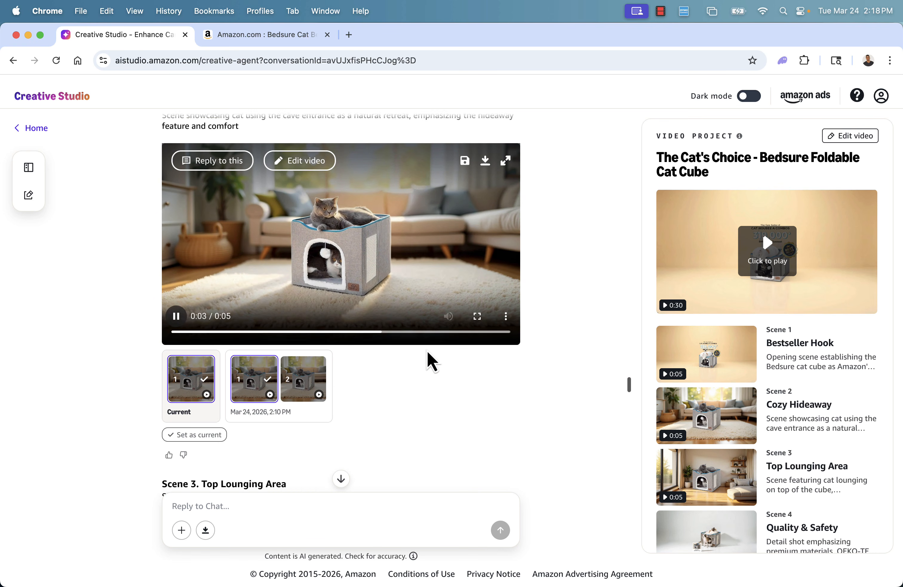
scroll(295, 379, "down", 10)
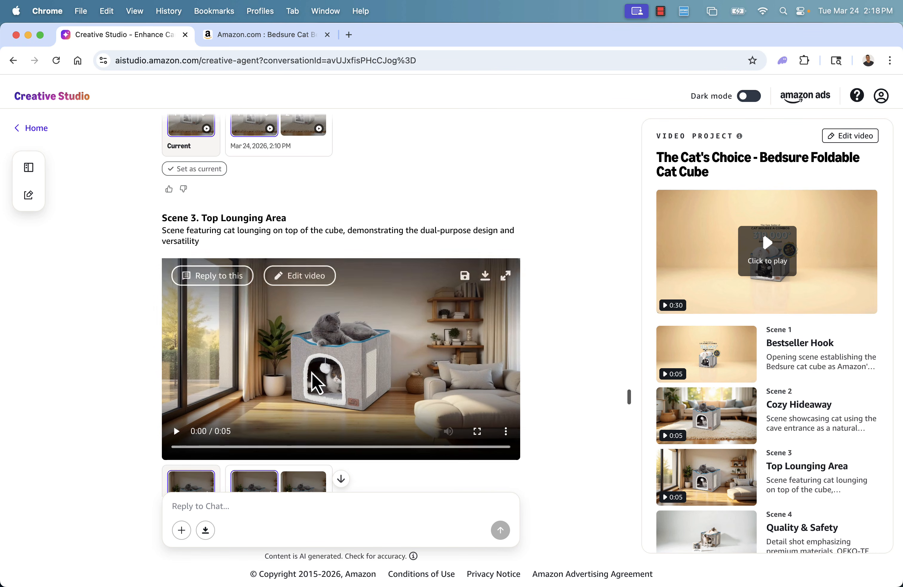
left_click(176, 431)
Preview the second Top Lounging Area animation variant and play the Quality & Safety clip
scroll(243, 430, "down", 2)
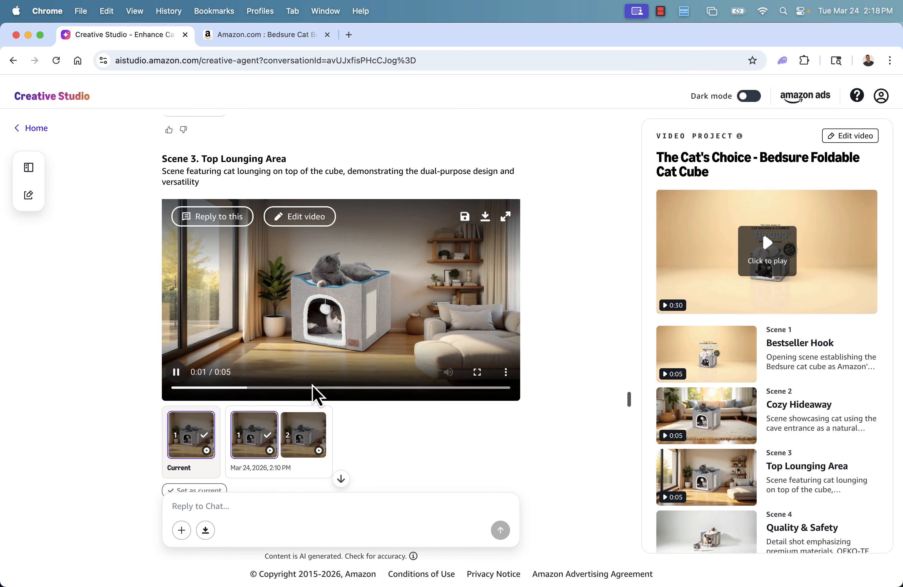
left_click(304, 438)
scroll(375, 427, "down", 13)
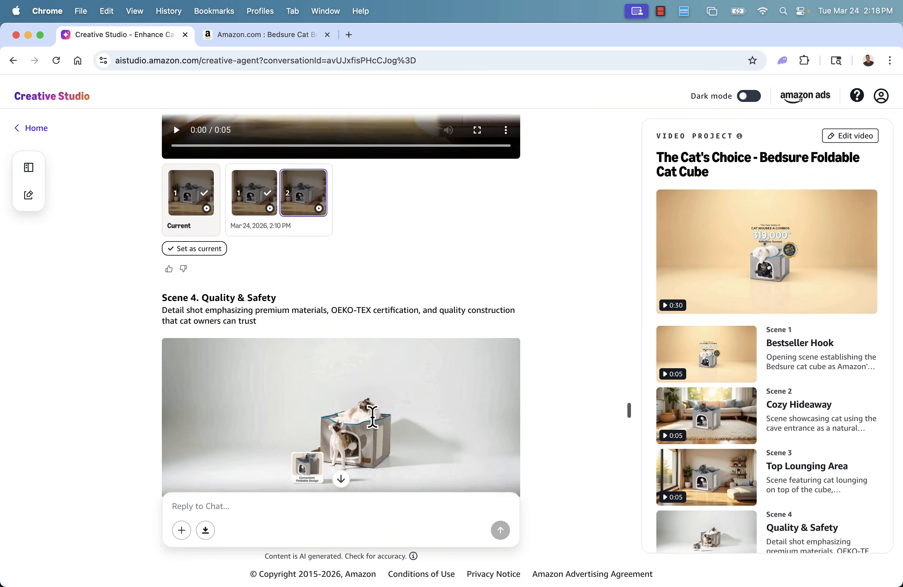
left_click(183, 424)
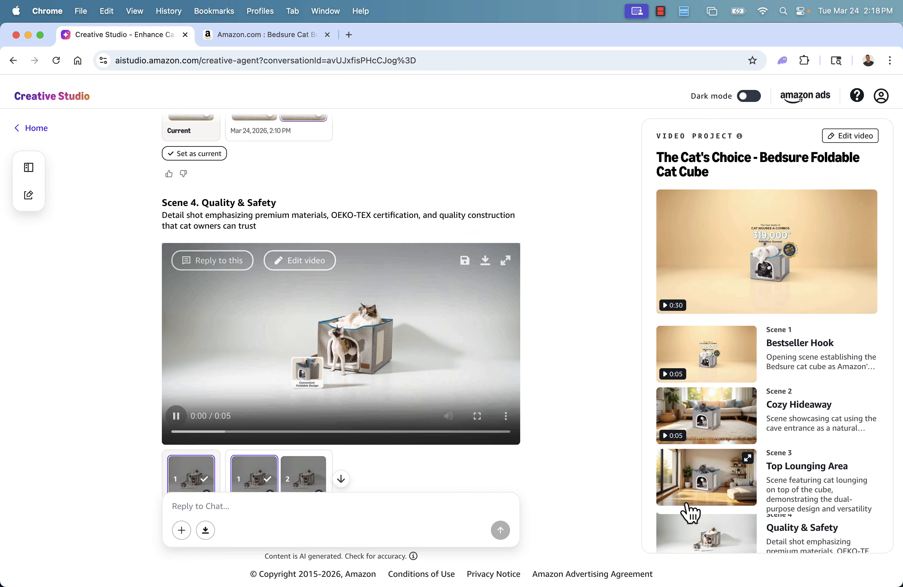
Scroll on through the Quality & Safety animation and play the Happy Cats clip
scroll(730, 443, "down", 2)
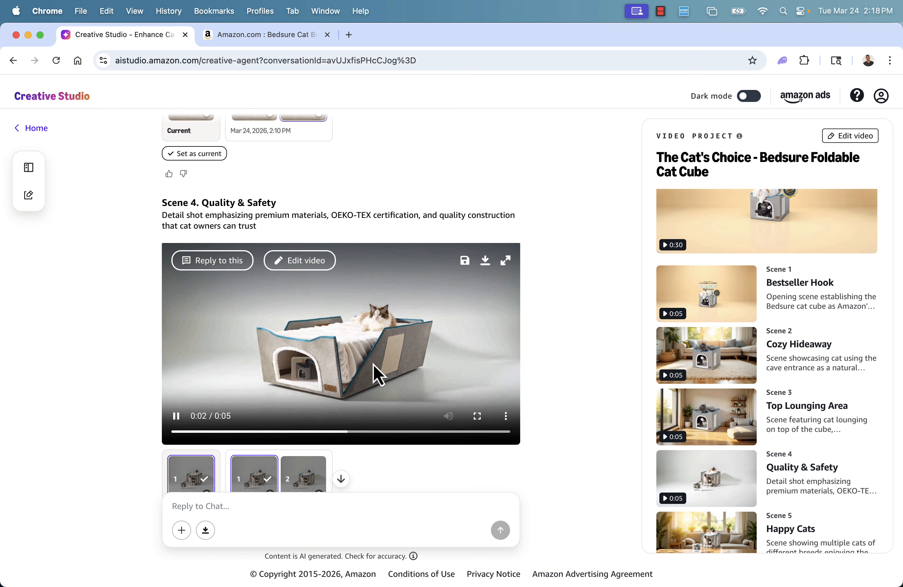
scroll(267, 438, "down", 12)
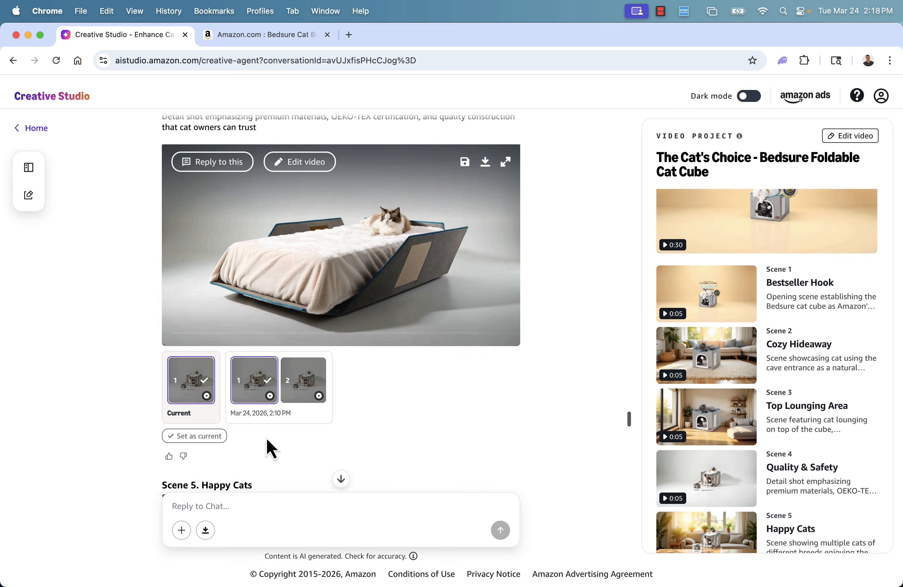
scroll(267, 438, "down", 2)
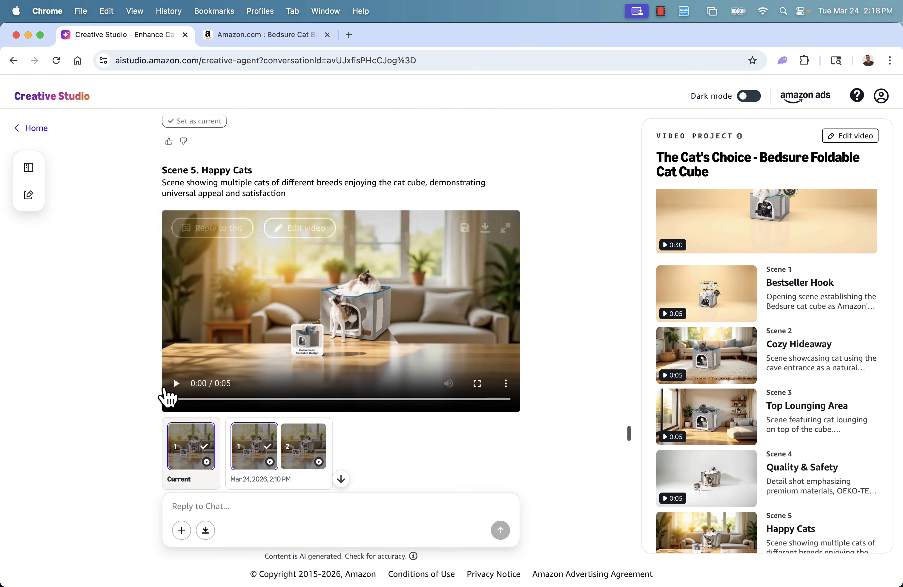
left_click(176, 383)
Play the re-animated Bestseller Hook clip and then the Endcard clip
scroll(362, 366, "down", 10)
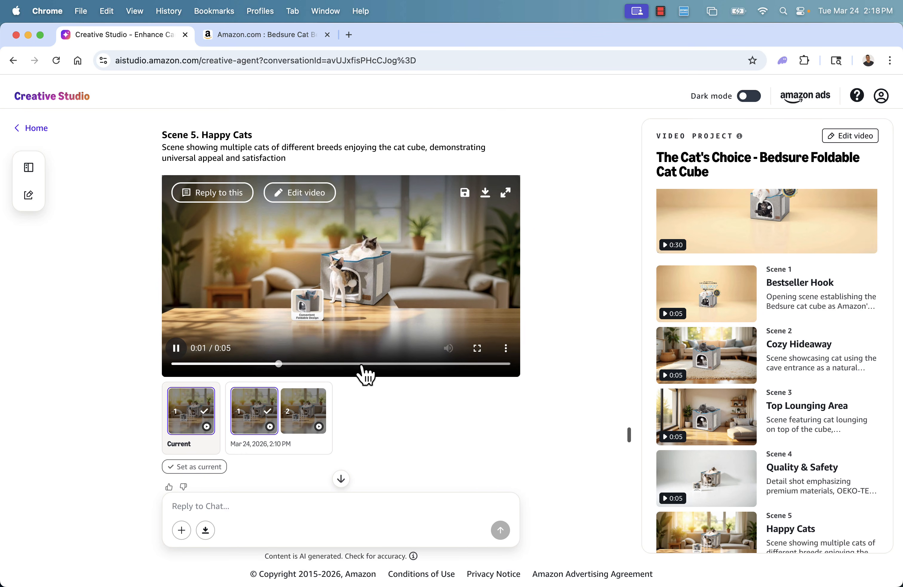
scroll(362, 367, "down", 3)
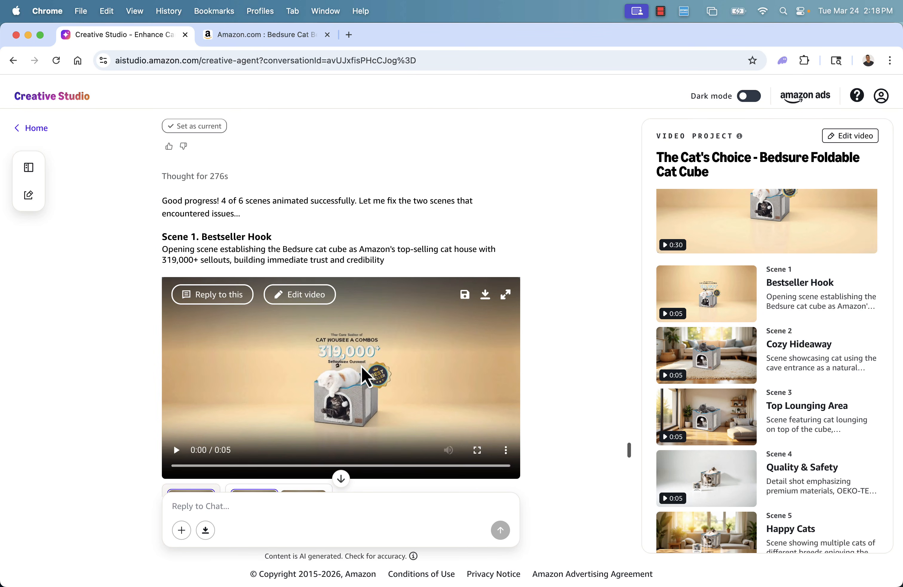
left_click(176, 412)
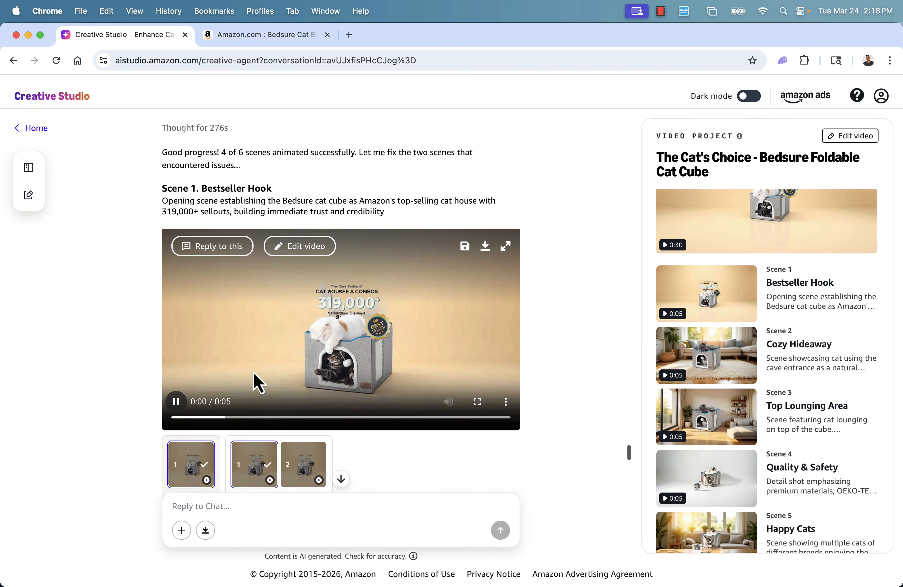
scroll(253, 373, "down", 10)
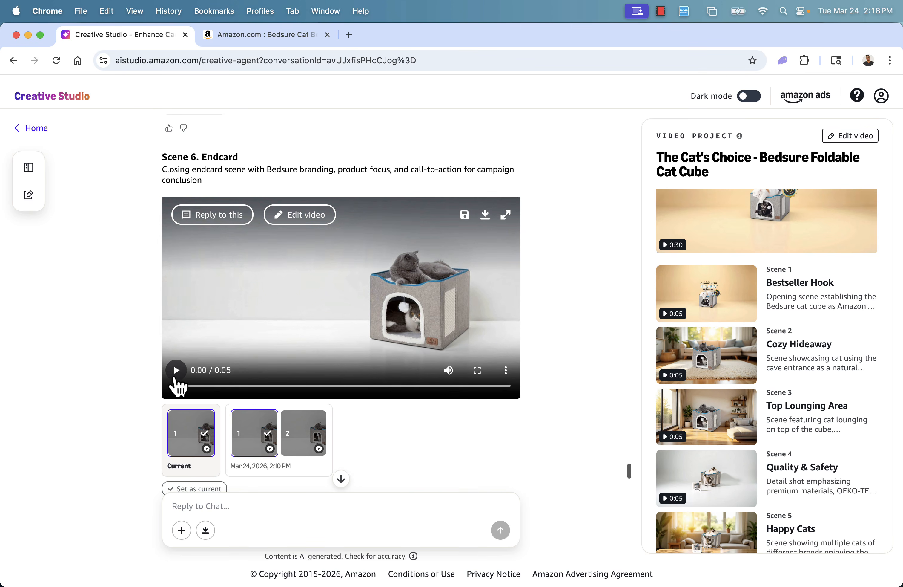
left_click(176, 370)
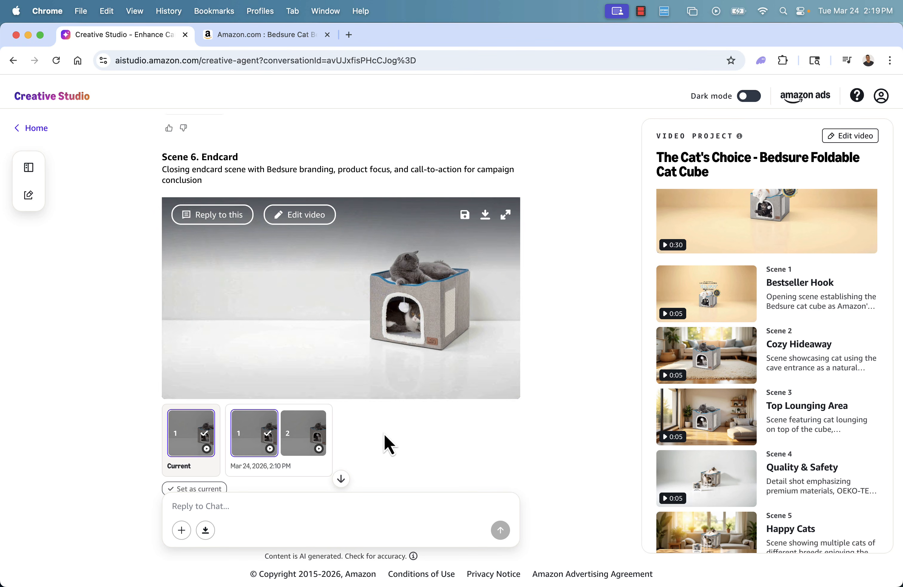
Reply "No music" to the agent's background music question and send it
scroll(349, 405, "down", 1)
scroll(347, 398, "down", 10)
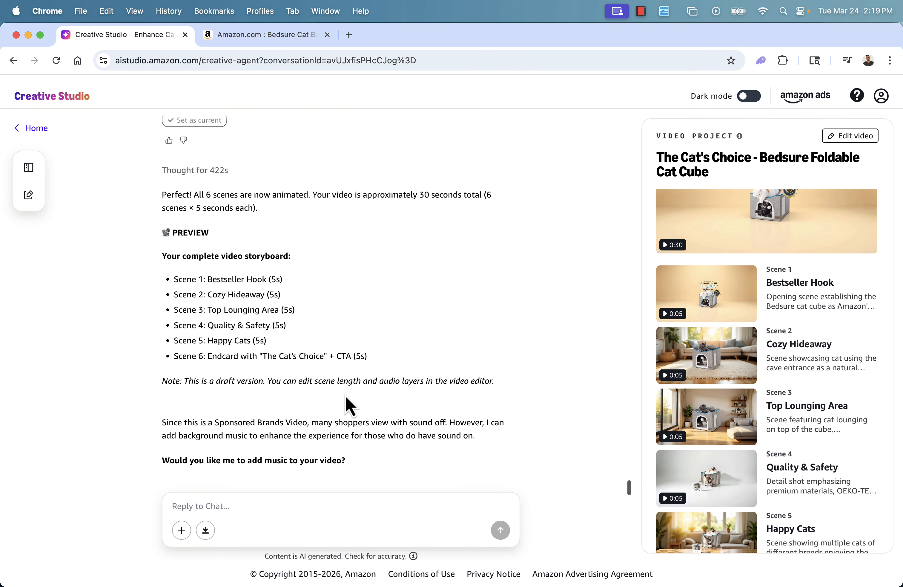
left_click(277, 508)
type("No music")
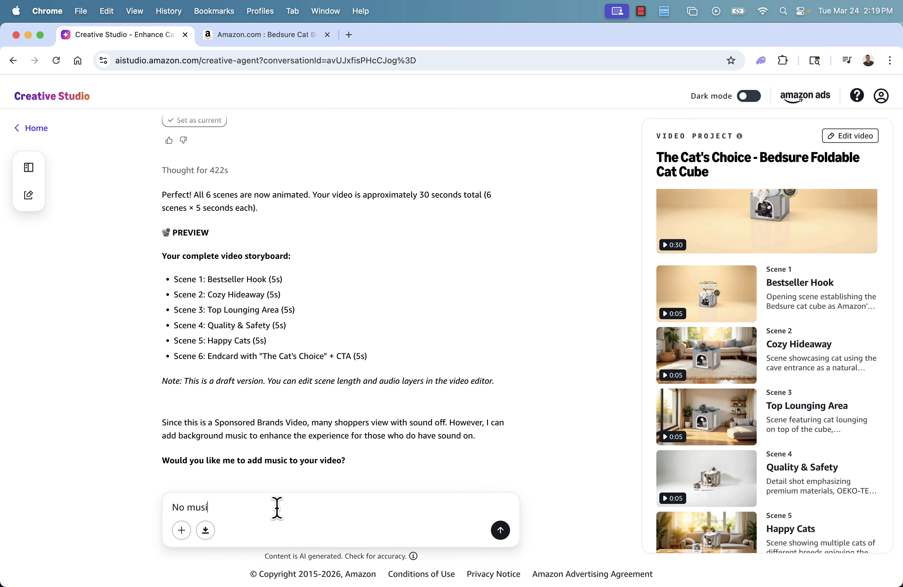
key("Return")
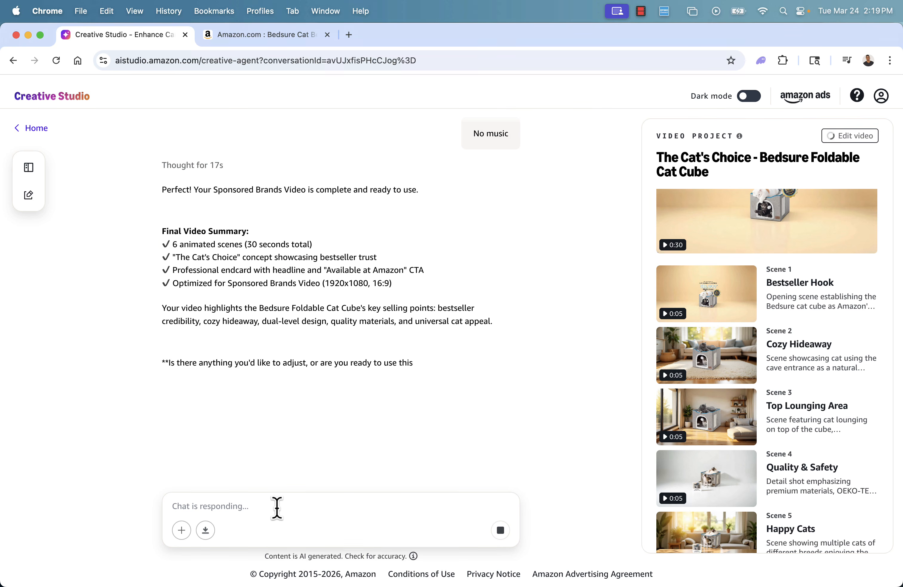
Review the final video summary and reply "Ready to use the video" to the agent
triple_click(273, 283)
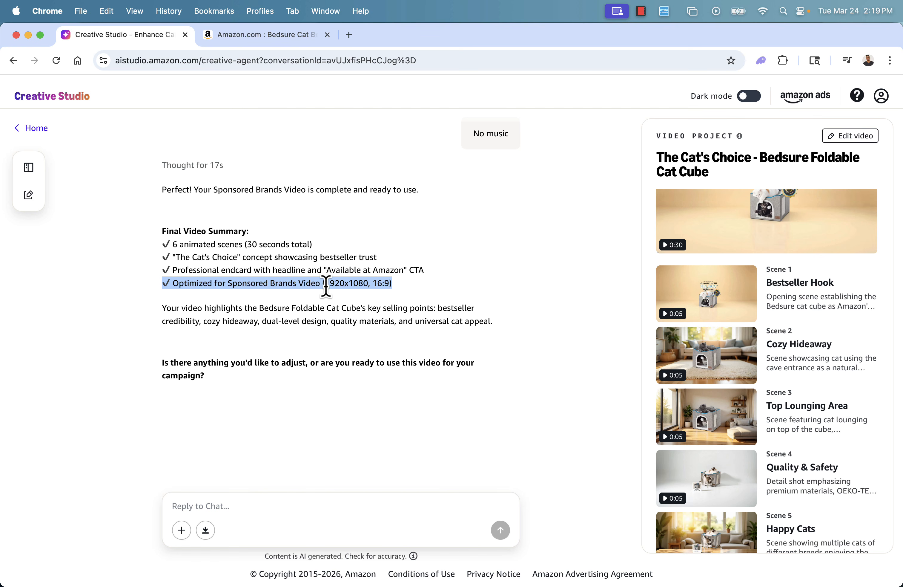
left_click(338, 291)
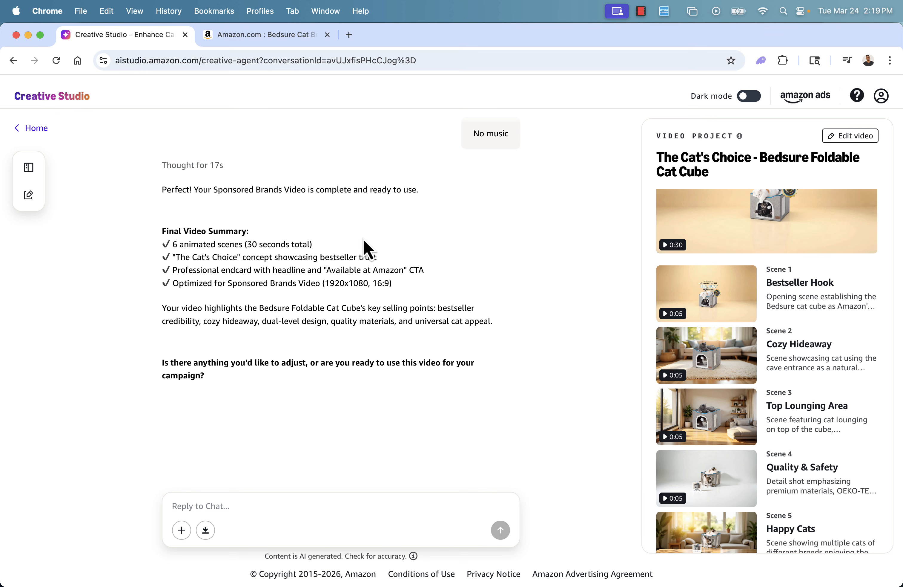
scroll(299, 305, "down", 1)
left_click(274, 511)
type("Ready to use the video")
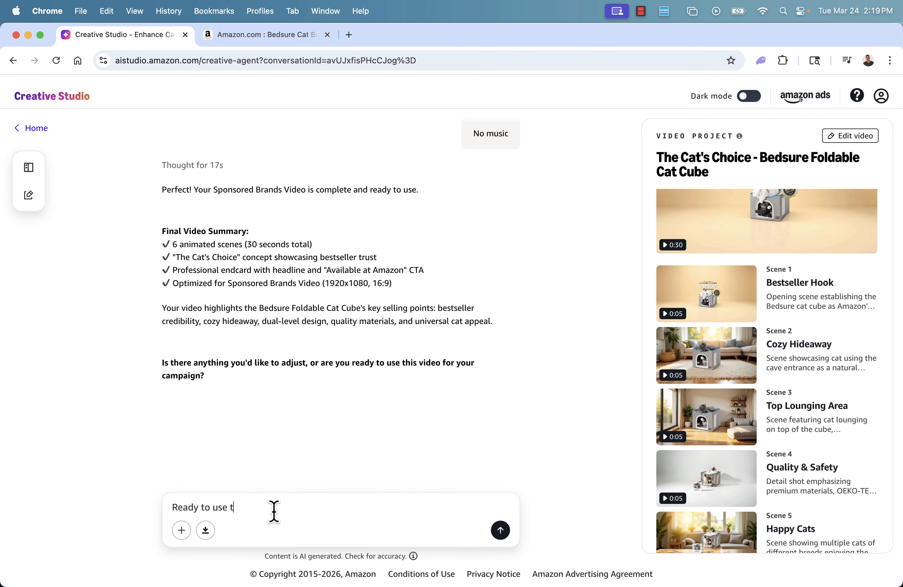
key("Return")
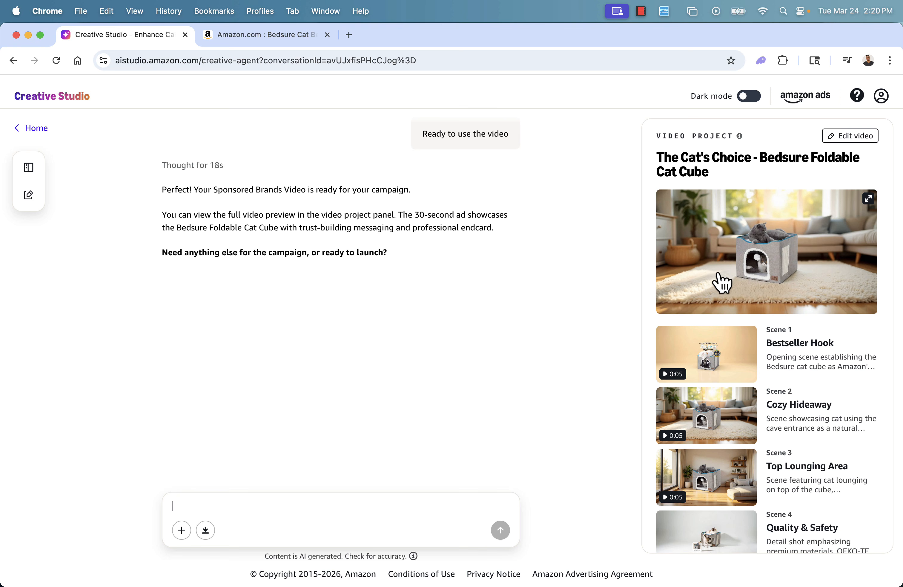
Open the finished video project in full-screen preview and close it again
left_click(868, 199)
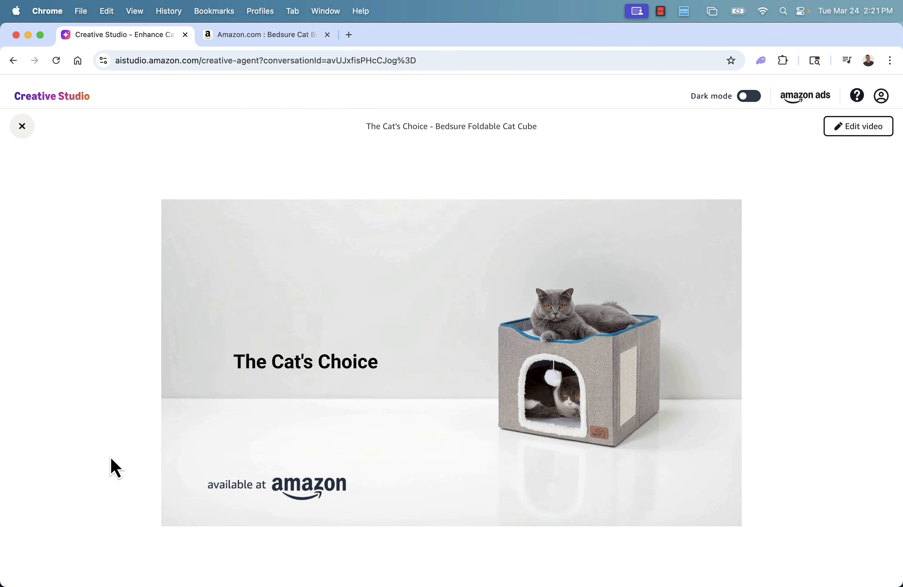
left_click(23, 131)
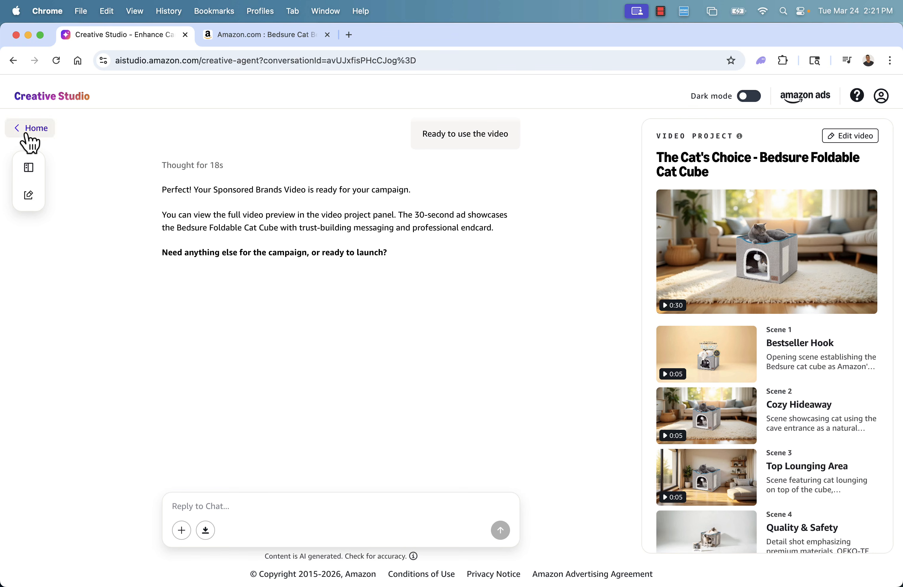